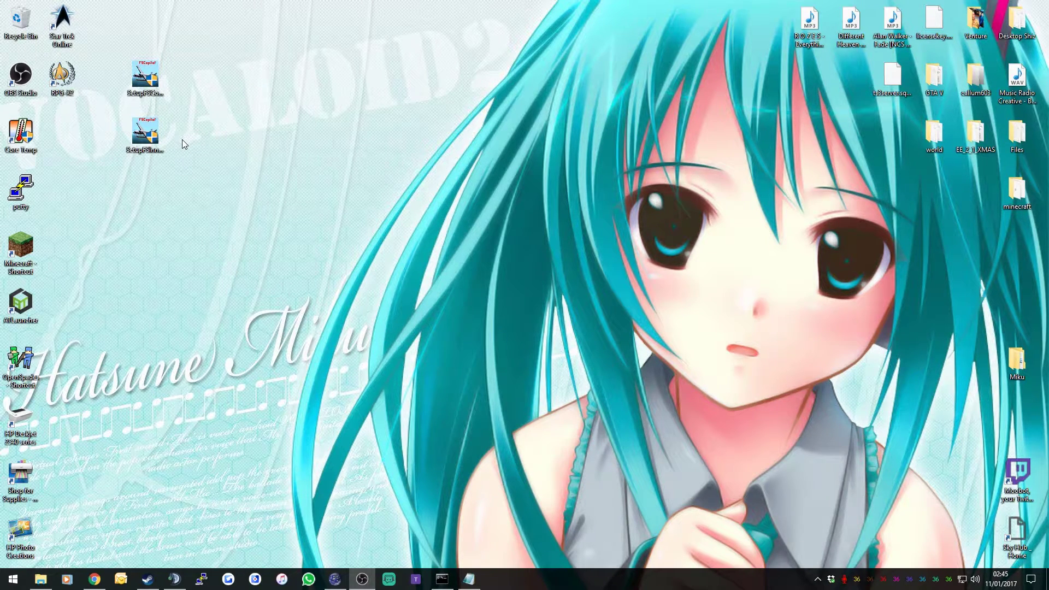
Browse in File Explorer from FSX through SDK, Core Utilities Kit, SimConnect SDK and LegacyInterfaces into FSX-RTM
click(149, 97)
click(143, 136)
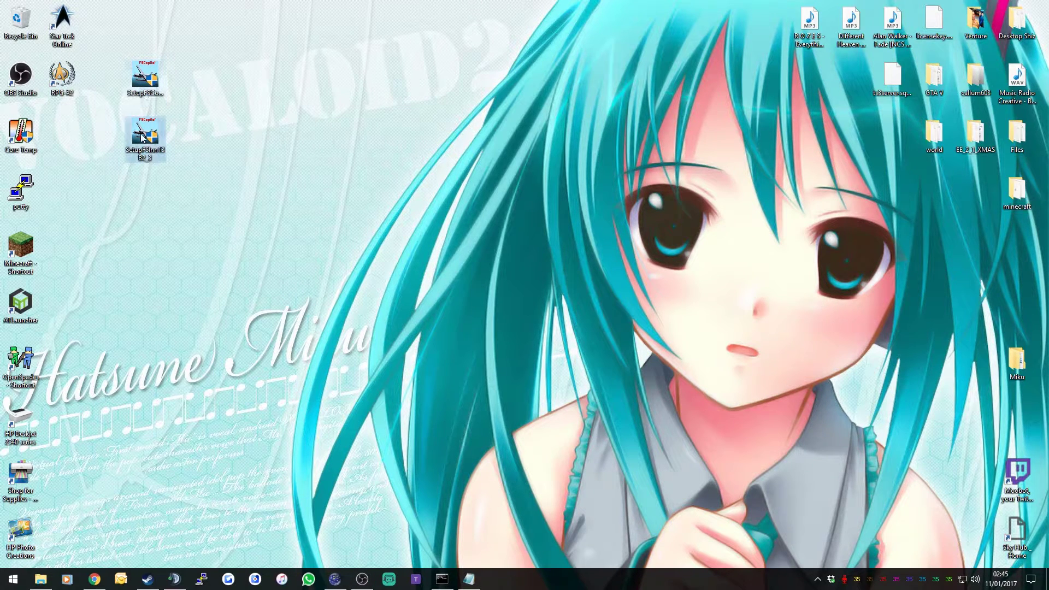
click(40, 578)
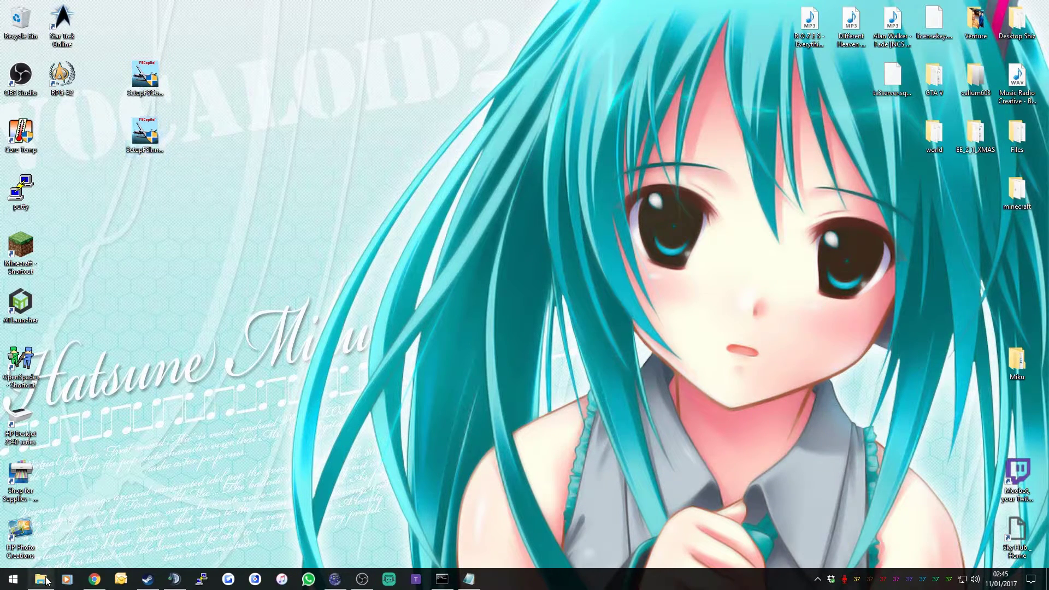
drag(895, 116, 433, 122)
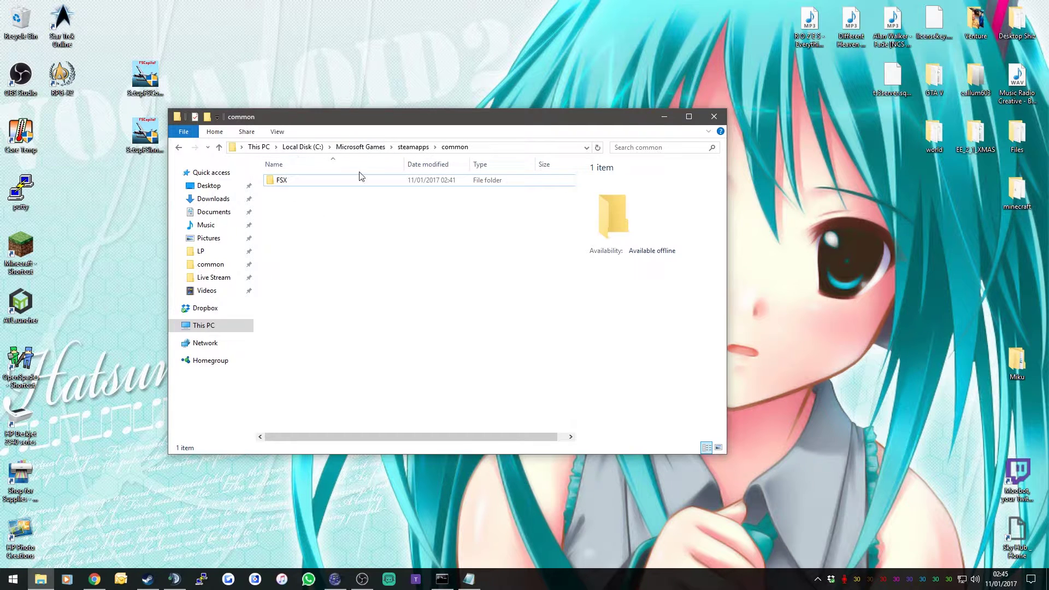
double_click(304, 184)
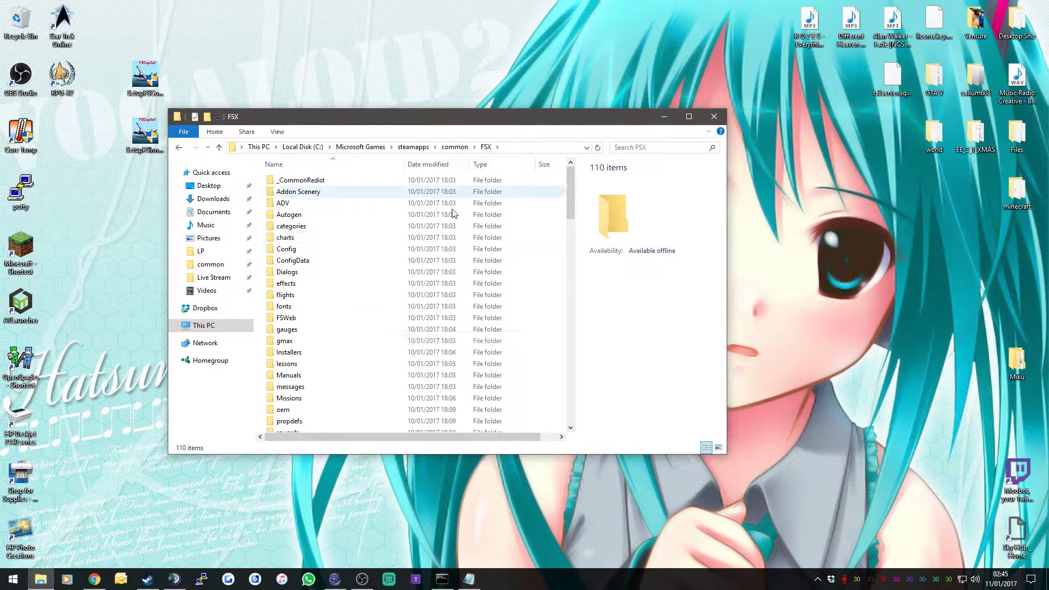
scroll(398, 268, down, 7)
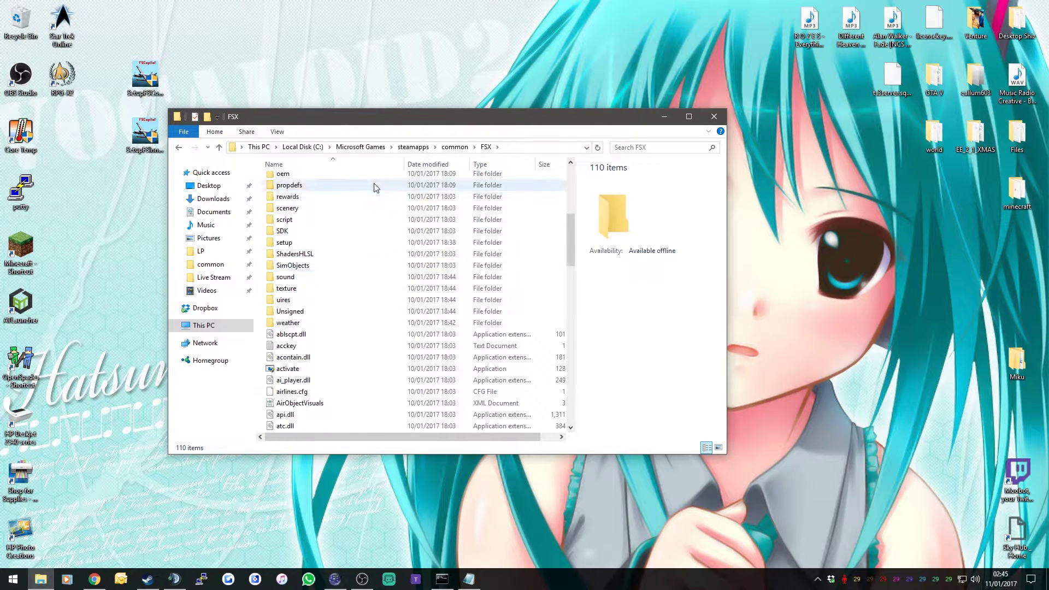
double_click(290, 234)
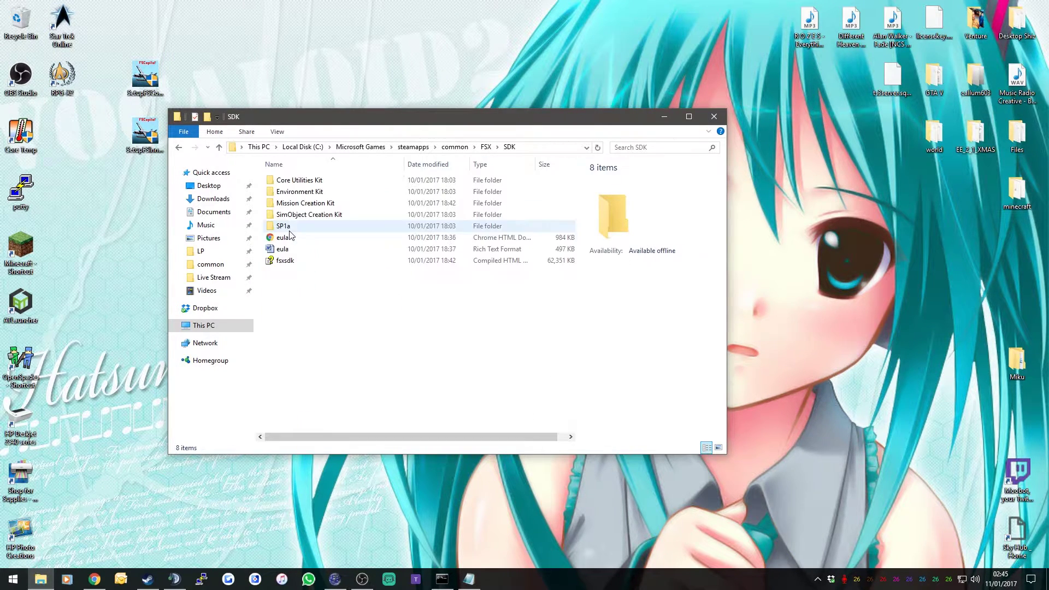
double_click(330, 182)
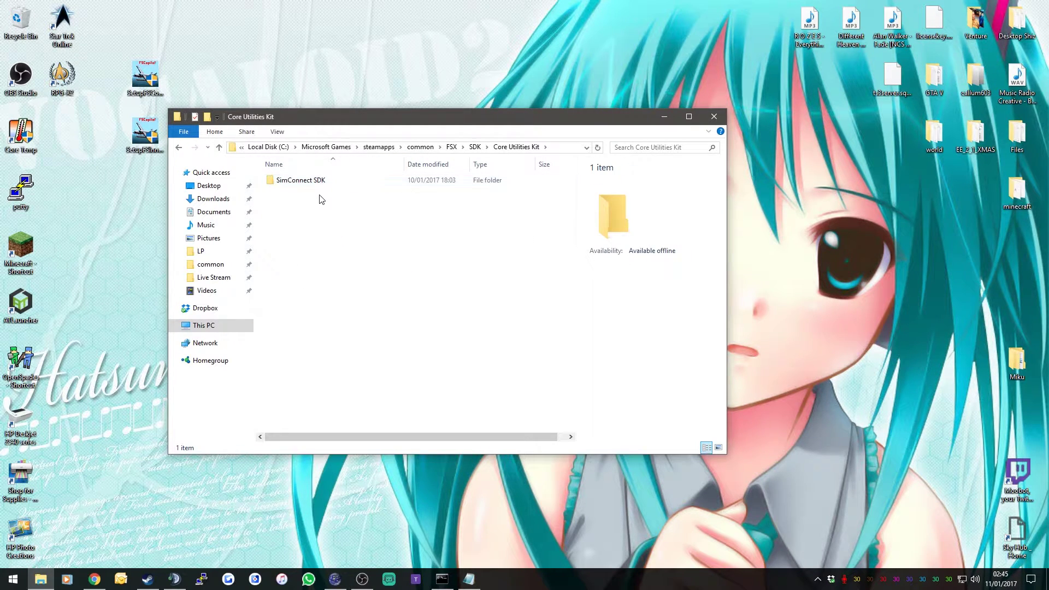
double_click(335, 187)
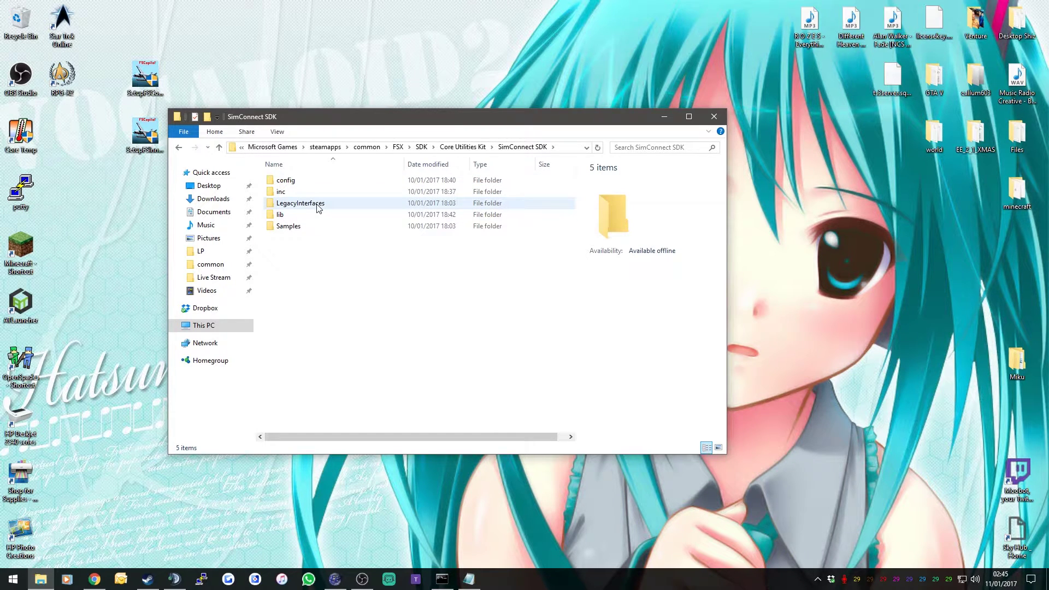
double_click(318, 206)
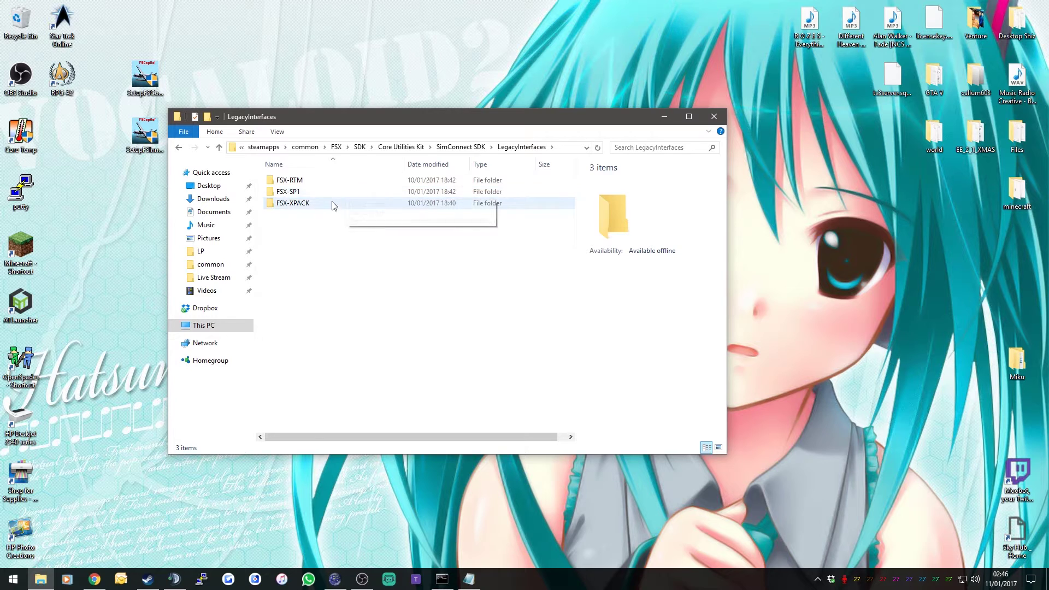
double_click(311, 180)
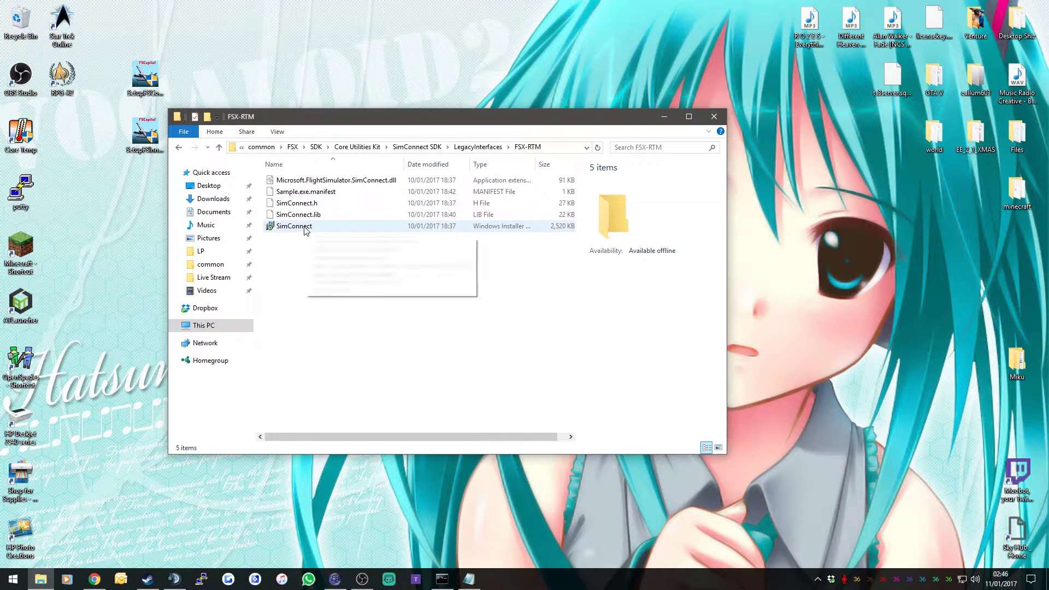
Run the SimConnect installers in FSX-RTM and FSX-SP1, accepting each licence agreement
double_click(295, 226)
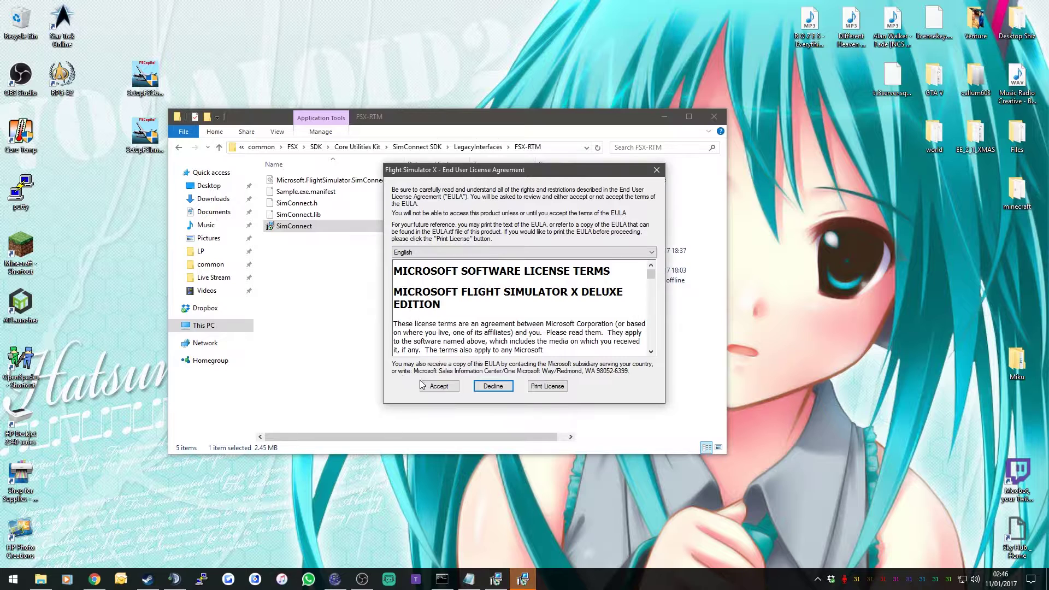
click(436, 387)
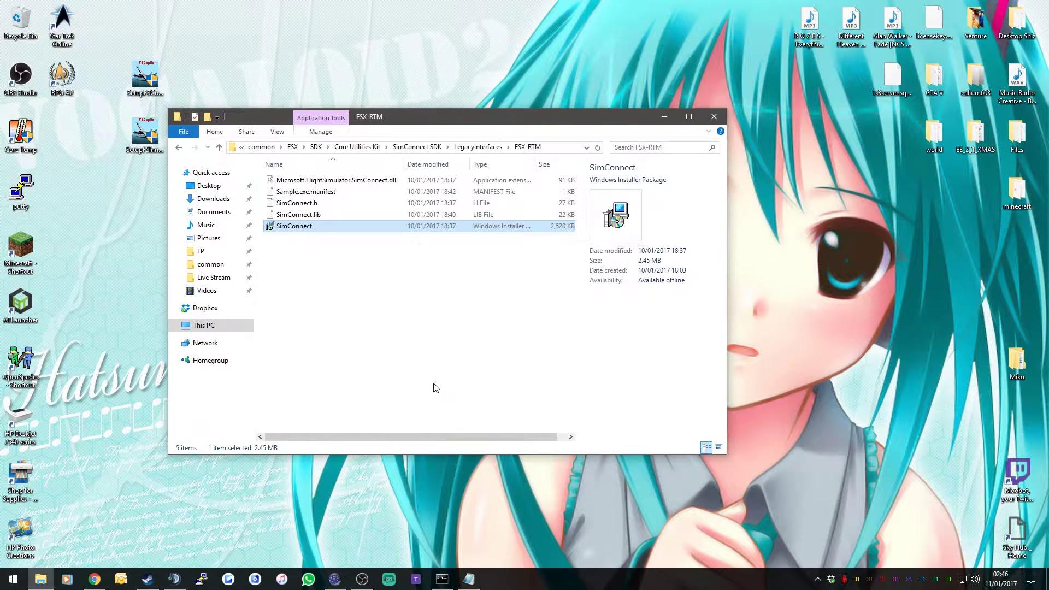
click(477, 147)
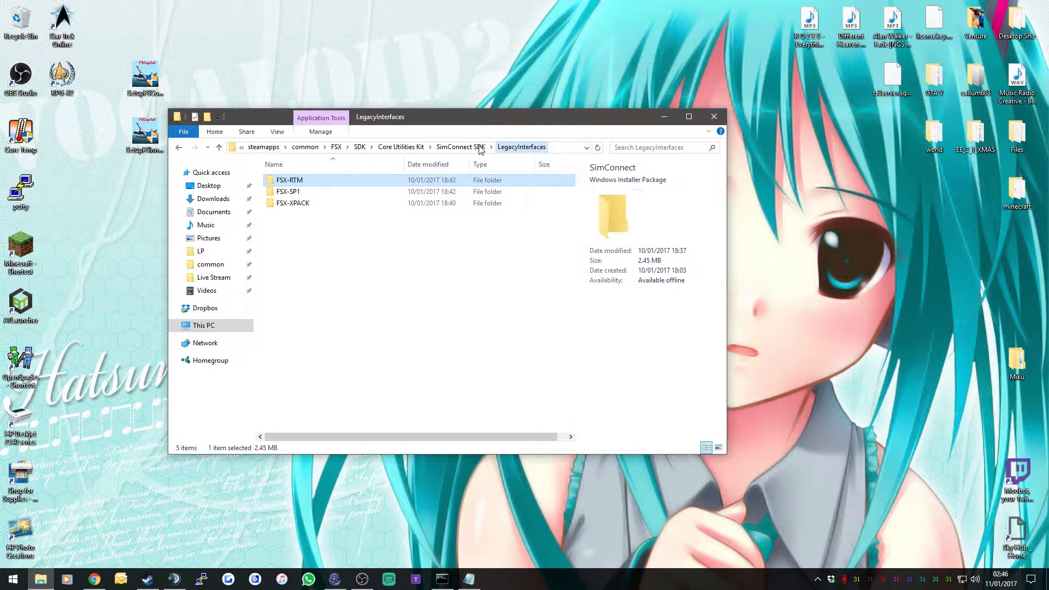
double_click(292, 192)
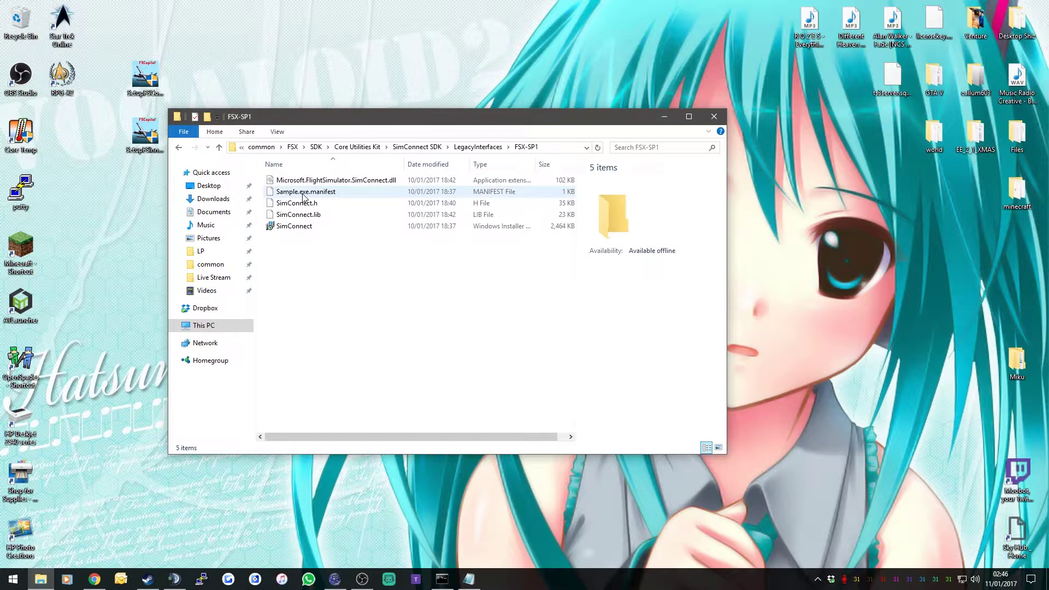
double_click(289, 226)
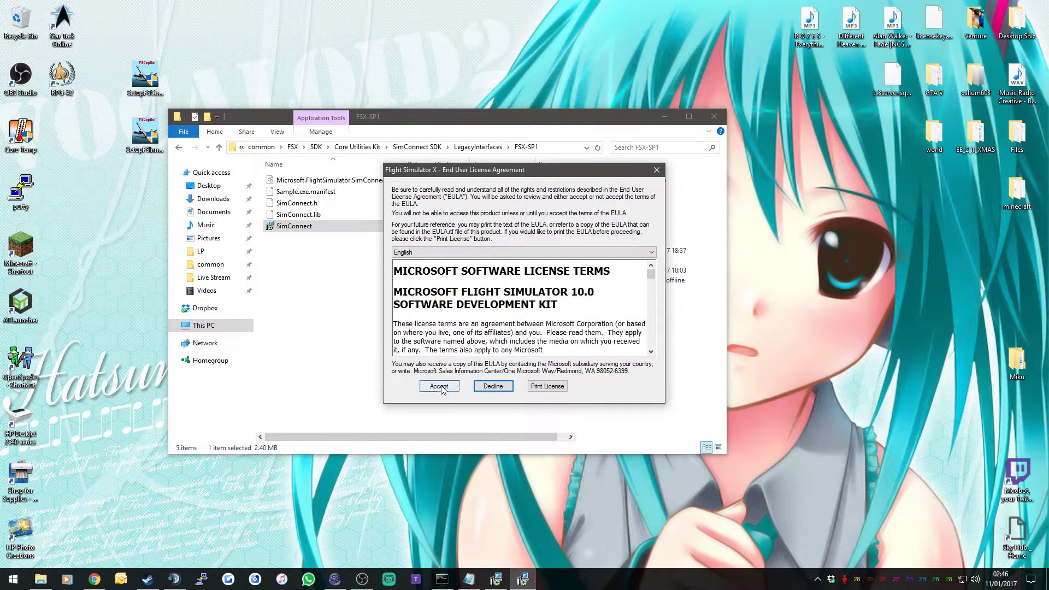
click(439, 387)
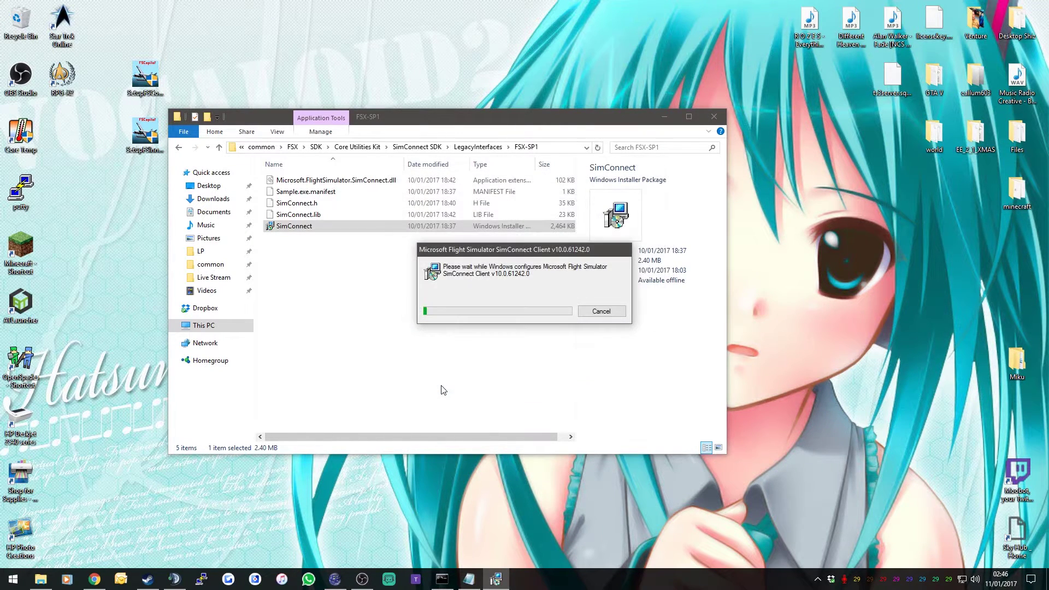
Run the FSX-XPACK SimConnect installer, then return to the common folder
click(478, 146)
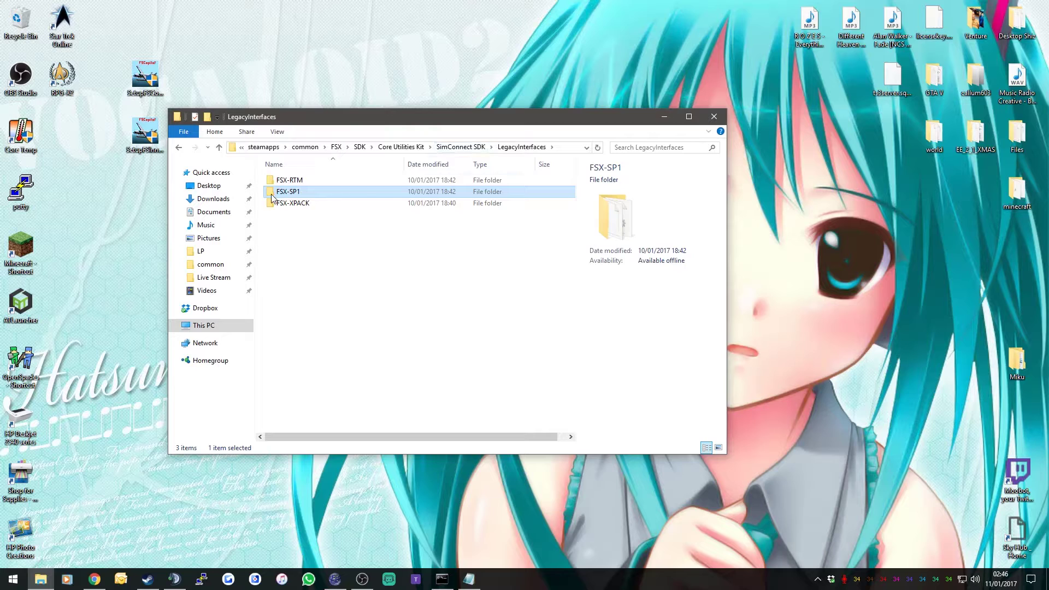
click(321, 206)
double_click(305, 207)
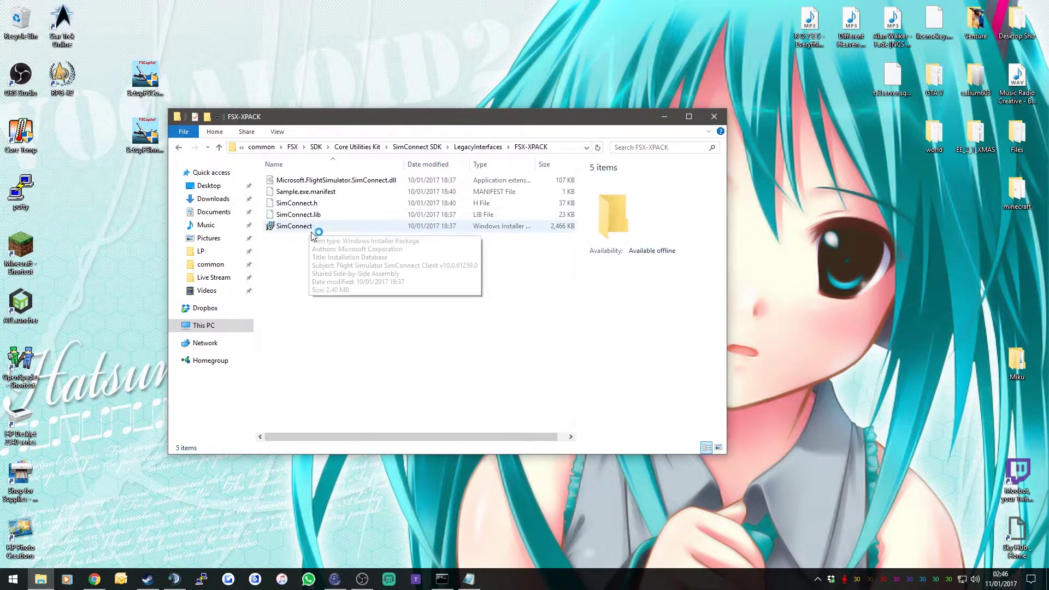
double_click(316, 226)
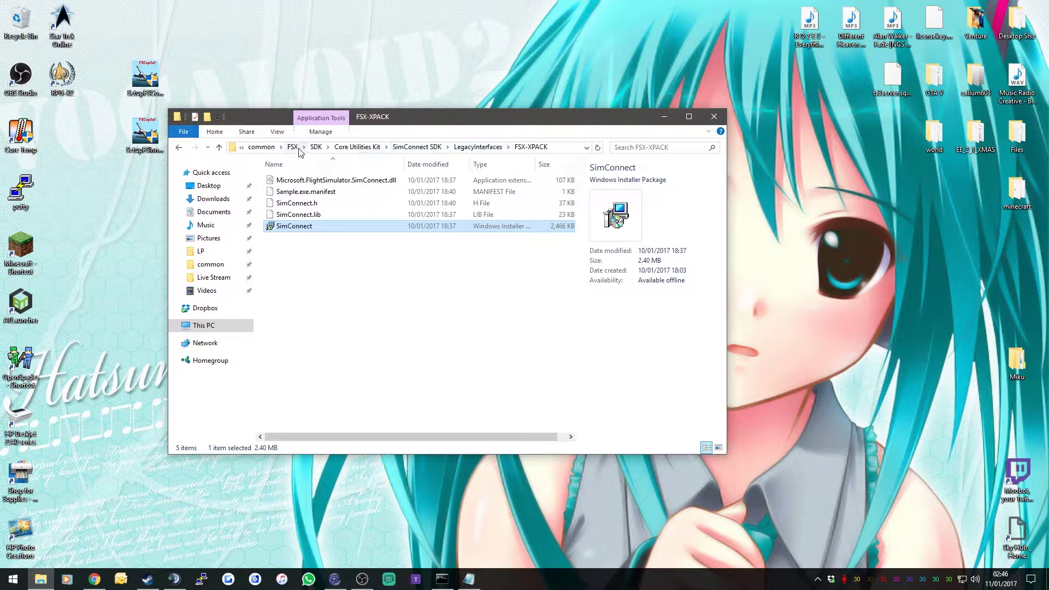
click(261, 147)
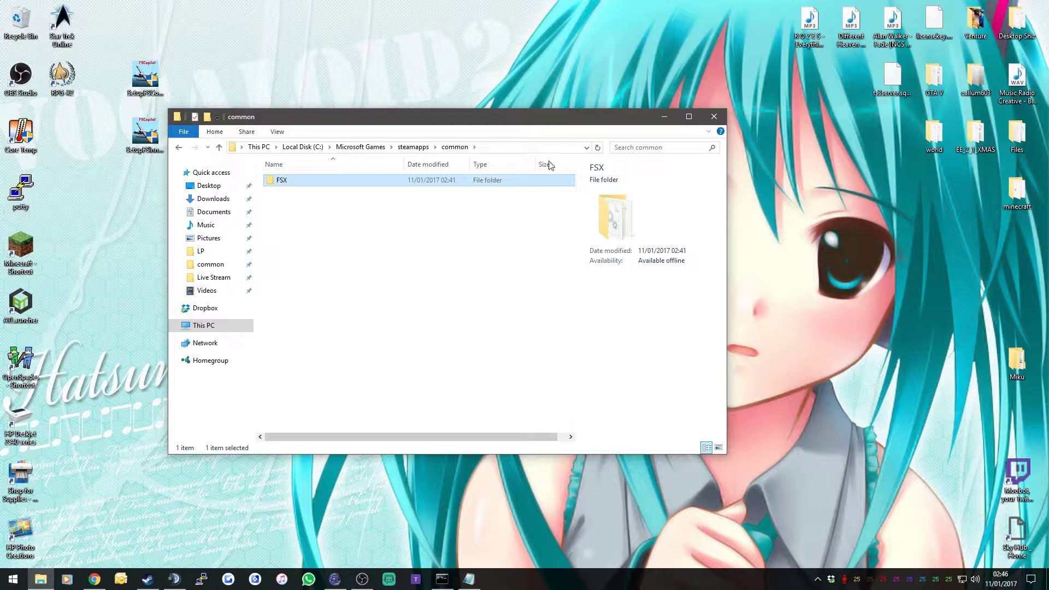
Launch the FSCopilot setup as administrator and approve the permission prompt
click(664, 117)
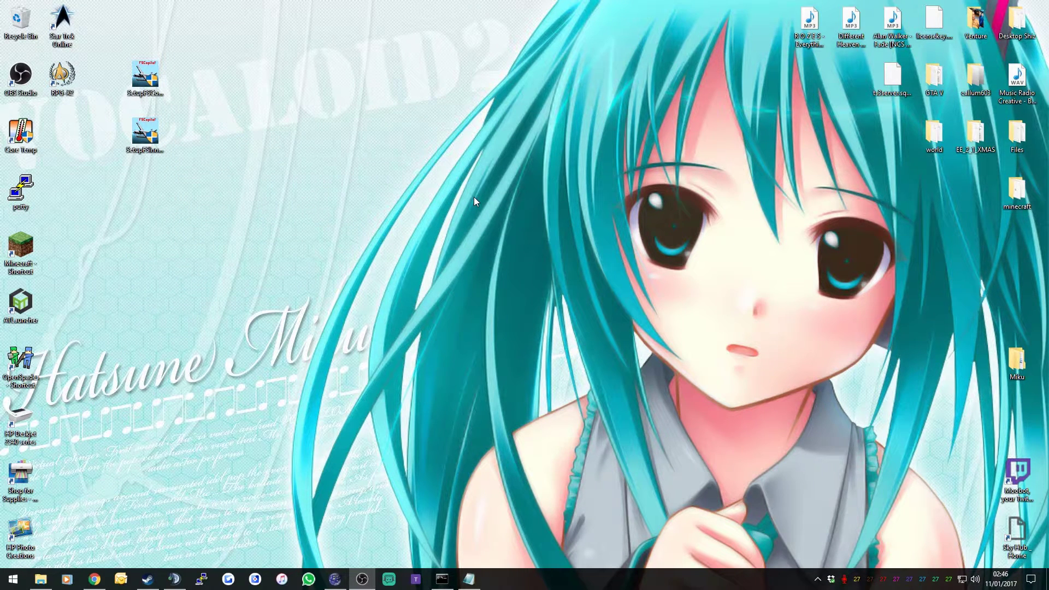
click(149, 76)
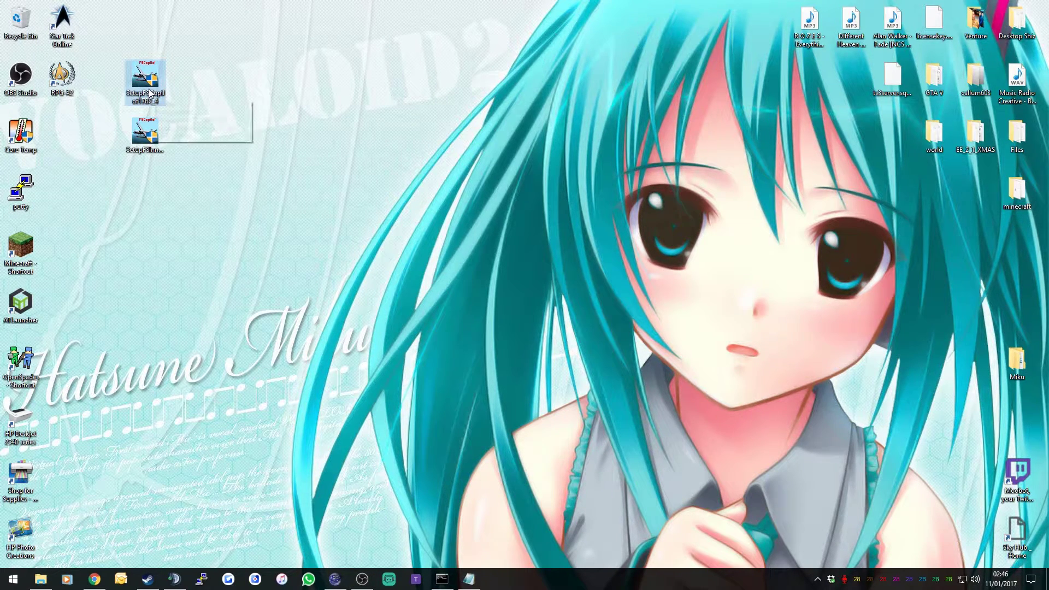
click(147, 143)
click(152, 80)
right_click(152, 80)
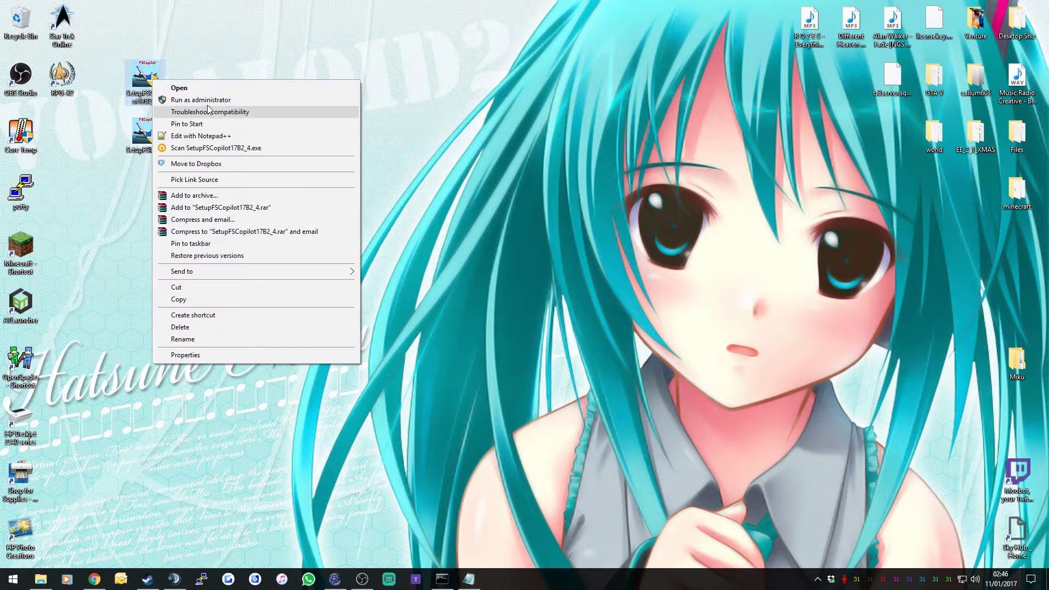
click(207, 101)
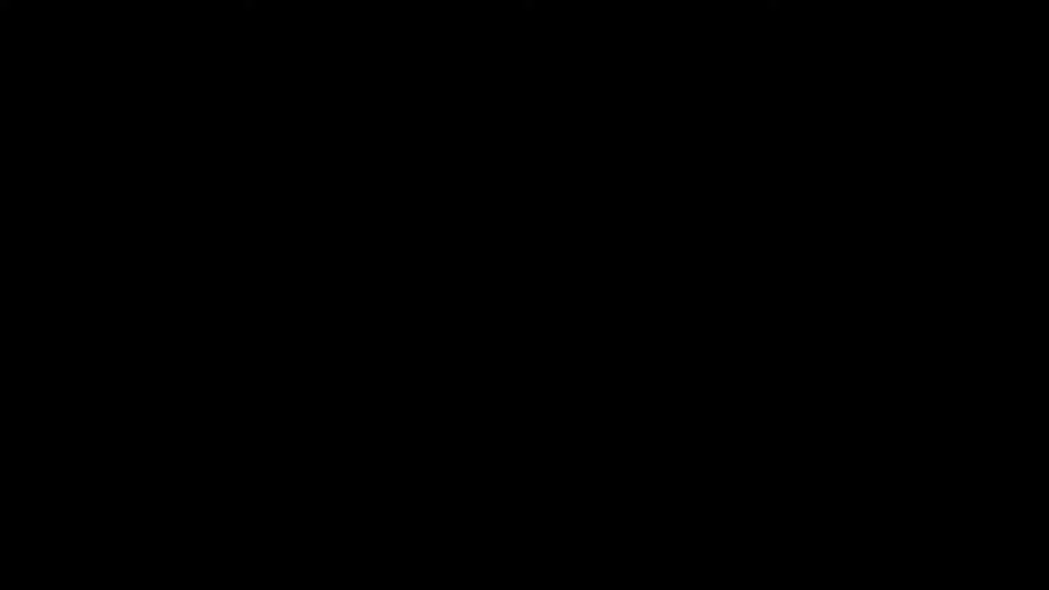
click(464, 376)
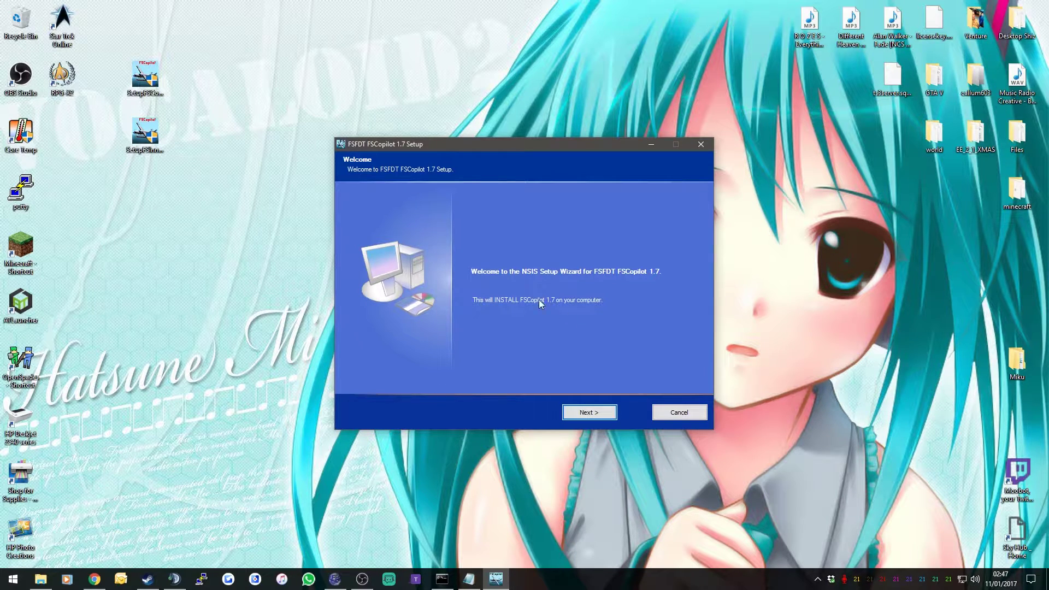
Install FSCopilot 1.7 to the G: drive with default options and close the finished installer
click(591, 413)
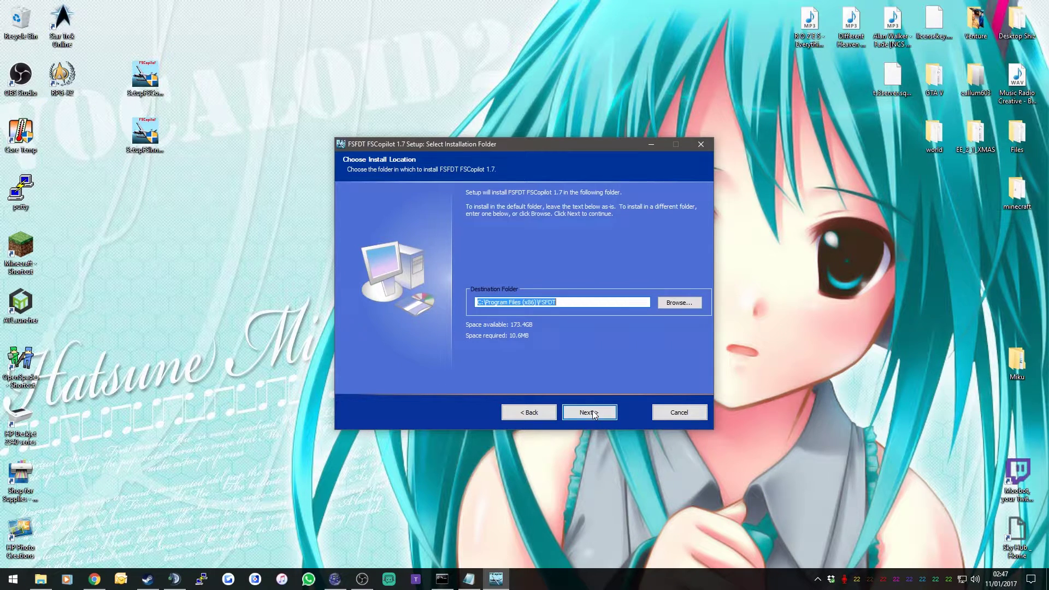
click(482, 303)
key(BackSpace)
text(G)
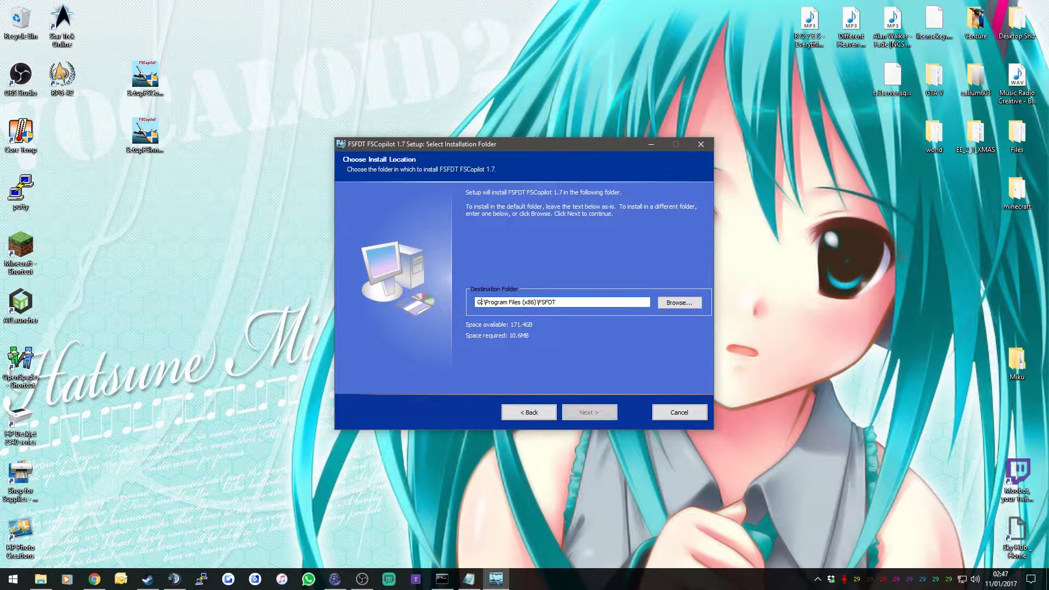
click(590, 412)
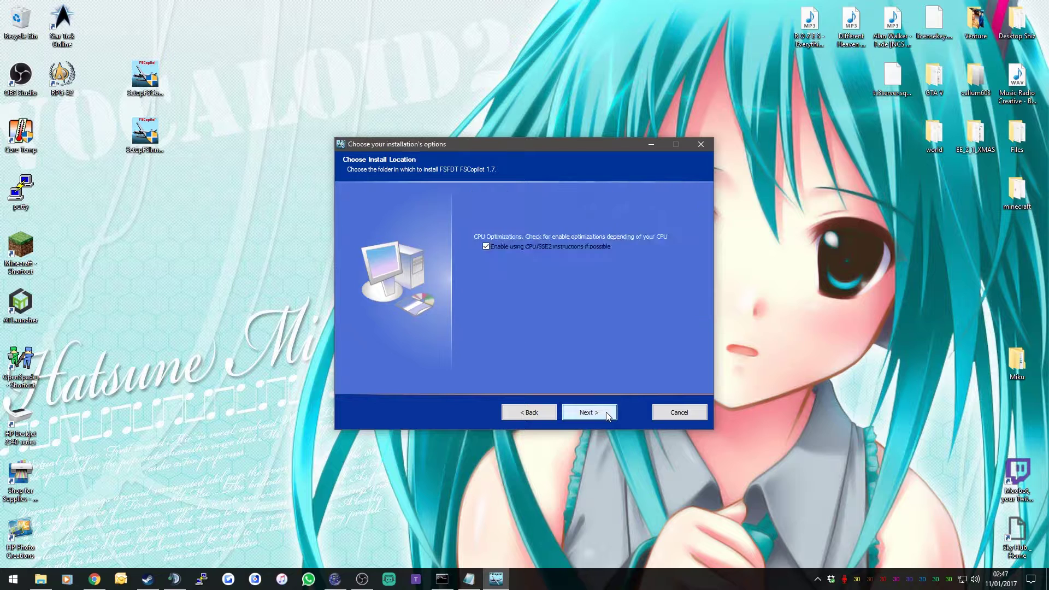
click(588, 411)
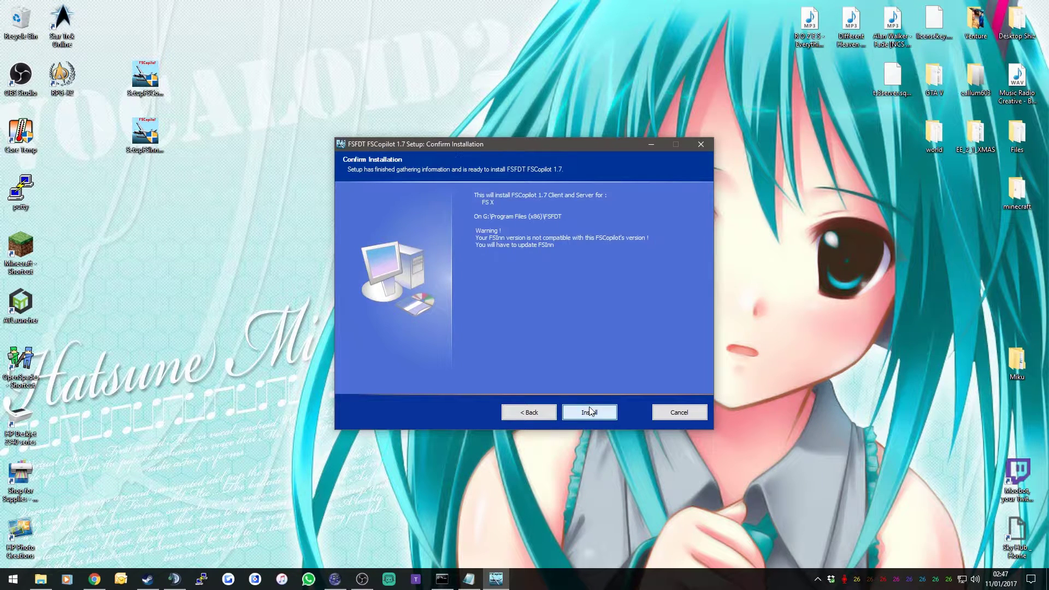
click(594, 415)
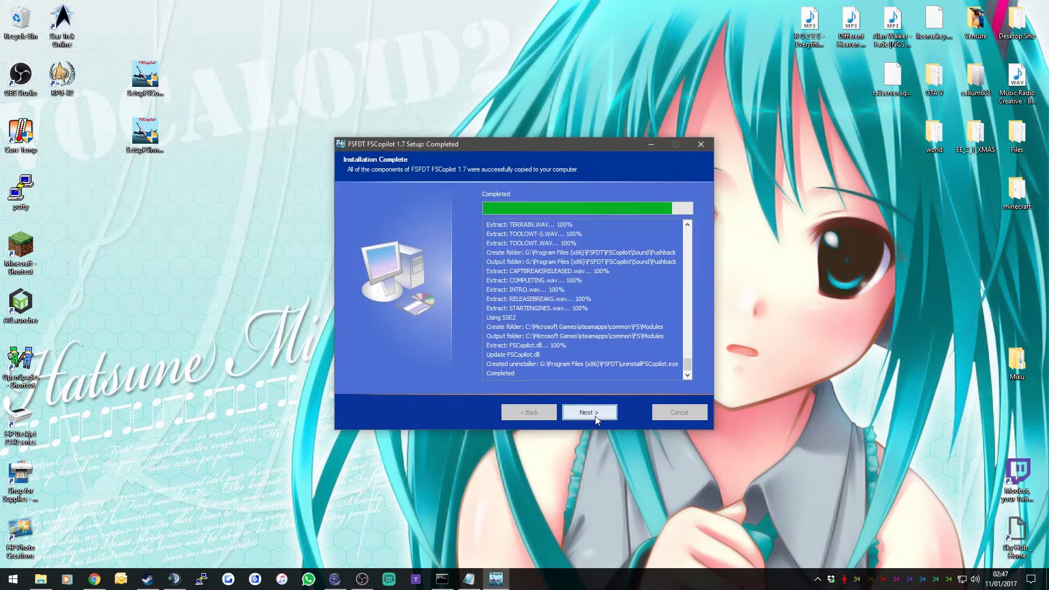
click(595, 418)
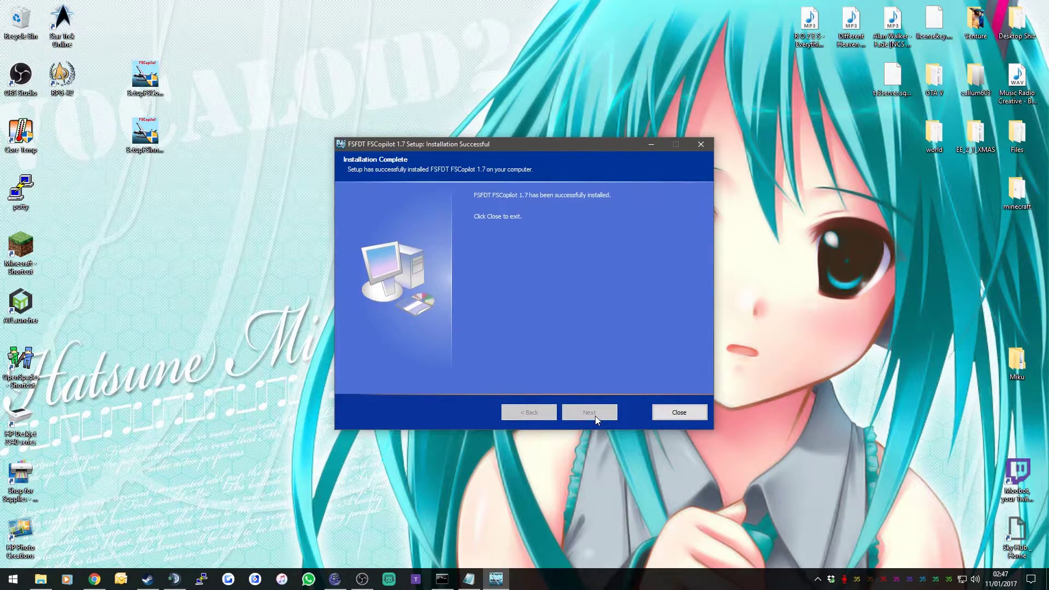
click(671, 418)
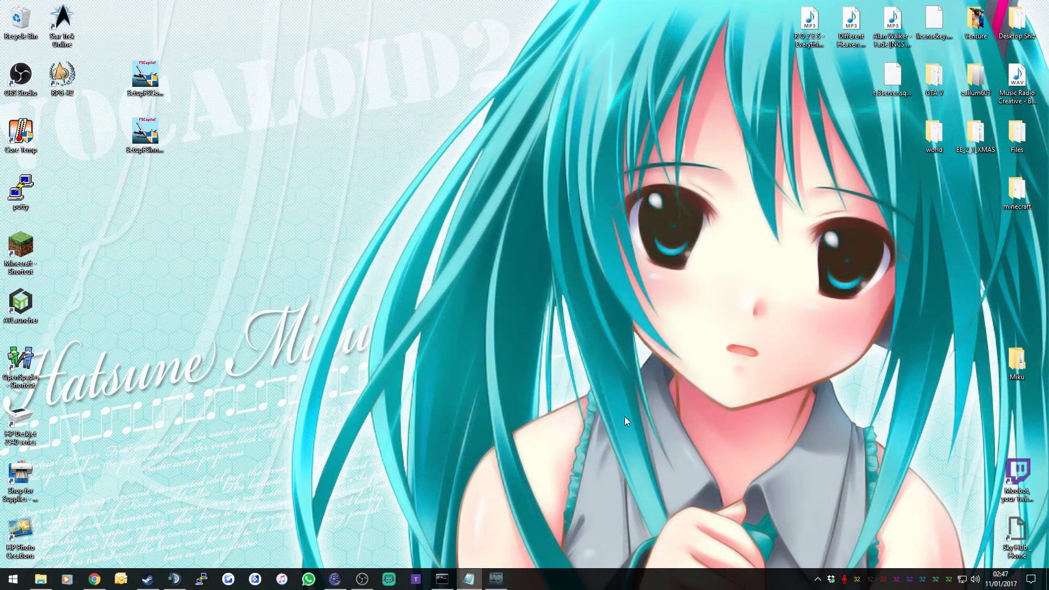
Run the FSInn setup as administrator and accept its licence agreement
click(151, 140)
right_click(151, 140)
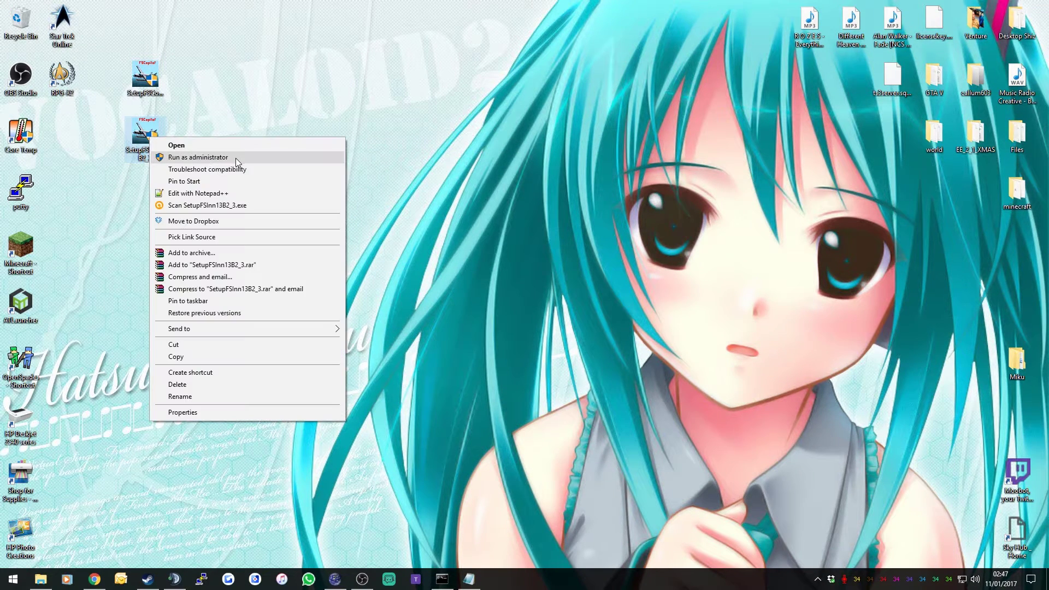
click(235, 157)
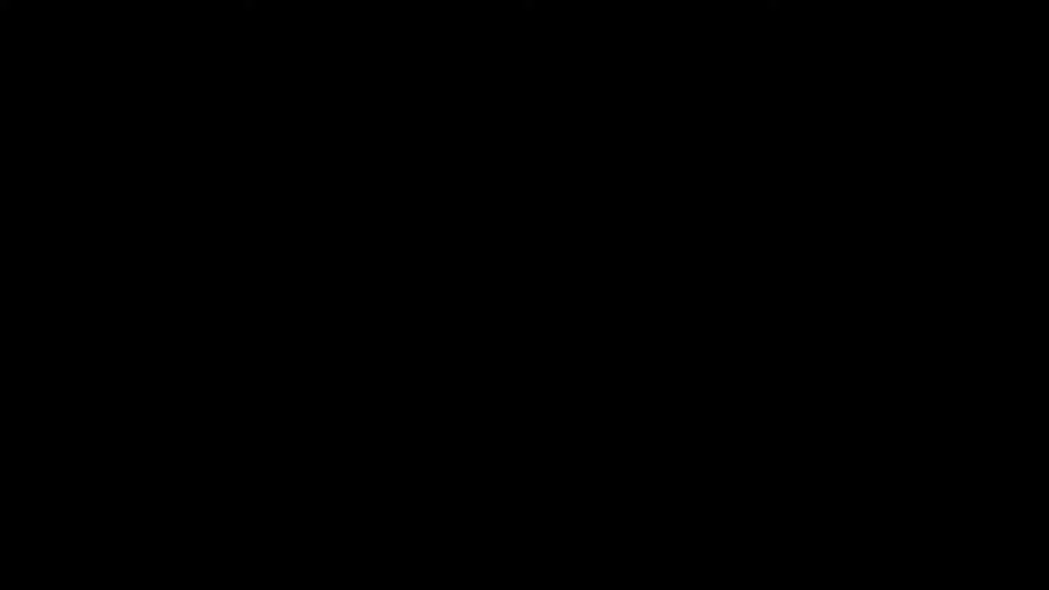
click(470, 340)
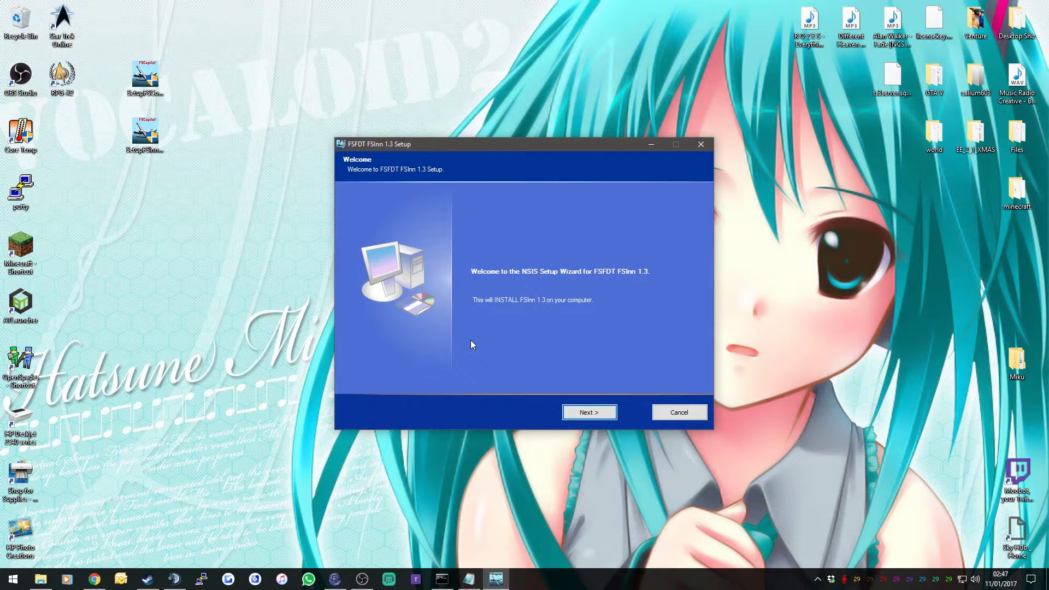
click(589, 413)
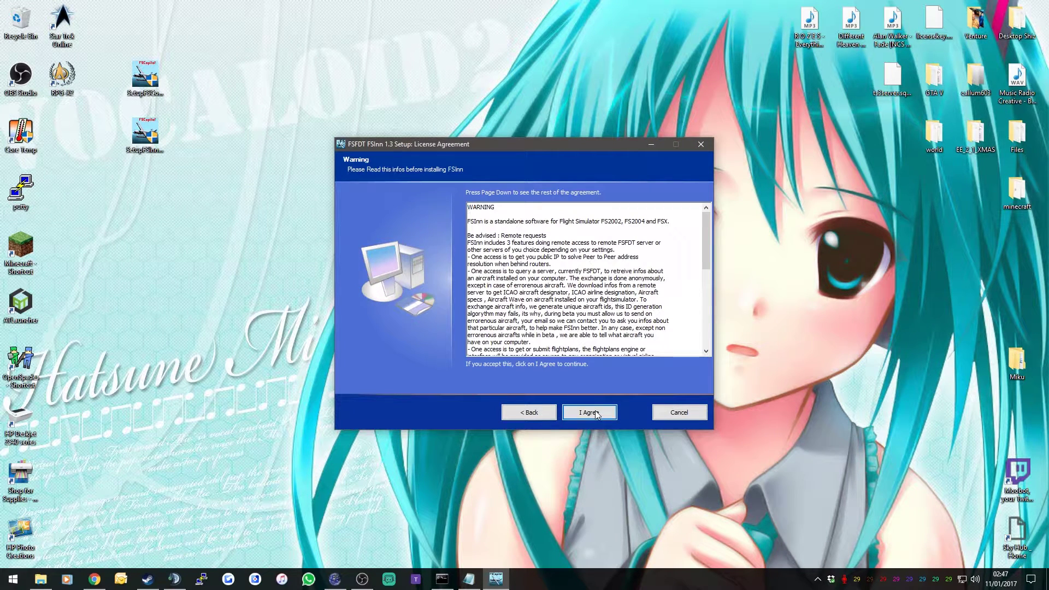
click(595, 417)
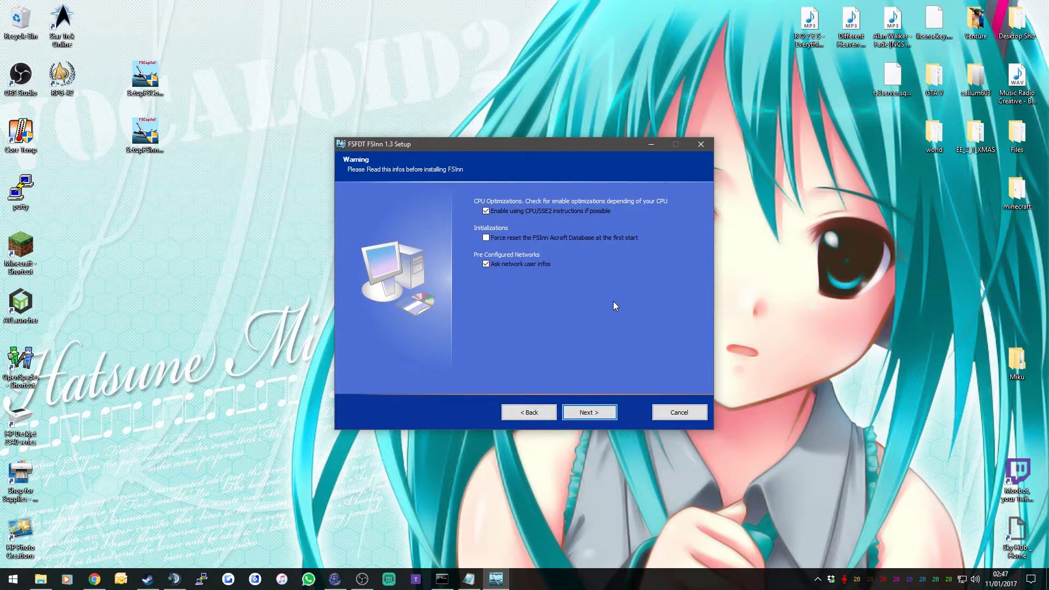
Turn off 'Ask network user infos', start installing FSInn 1.3, and bring up the DirectPlay request
click(493, 265)
click(599, 417)
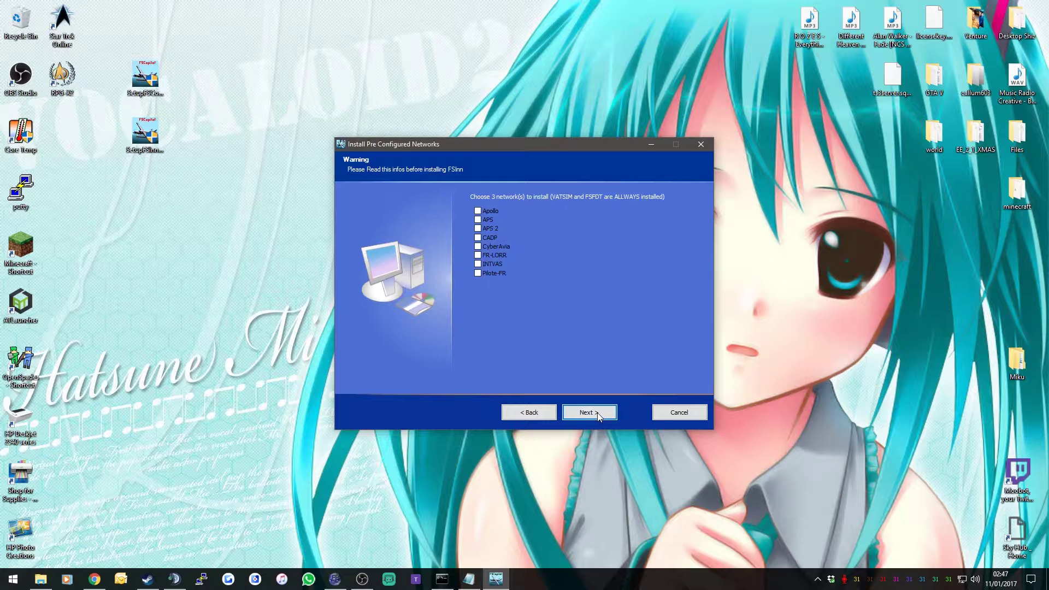
click(599, 417)
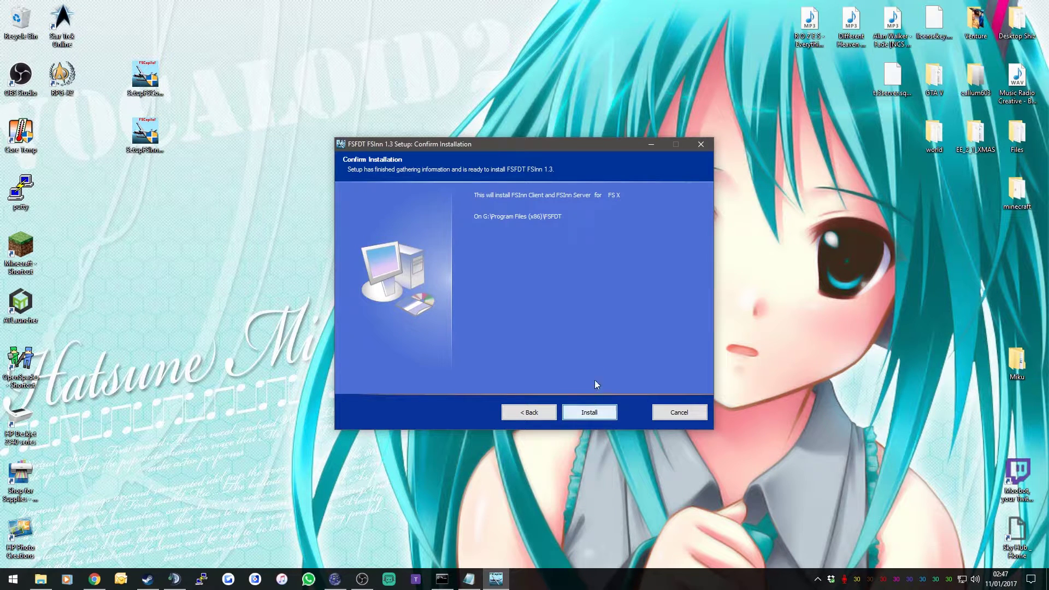
click(596, 413)
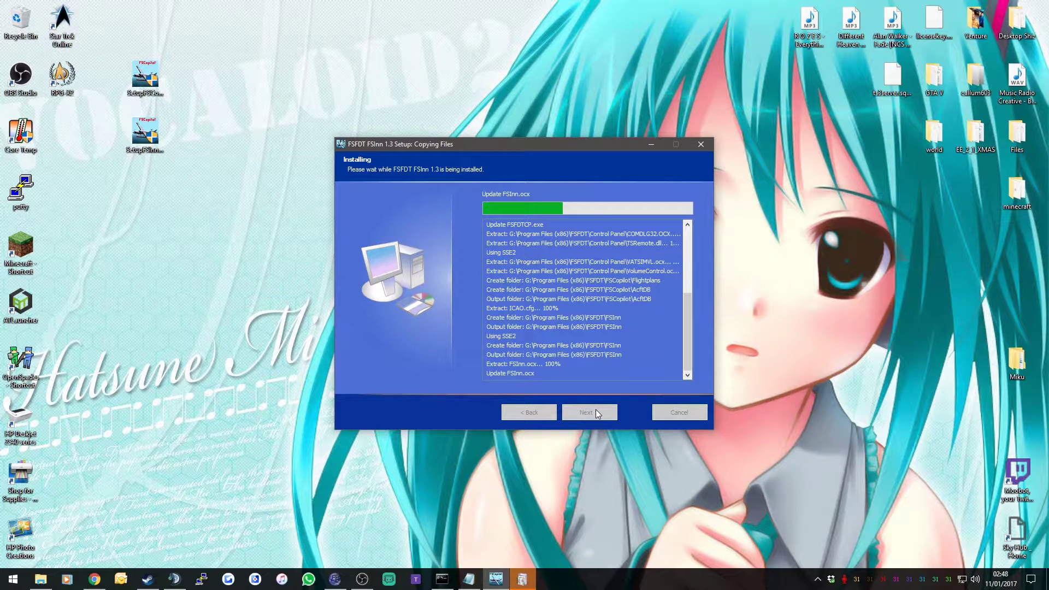
click(530, 583)
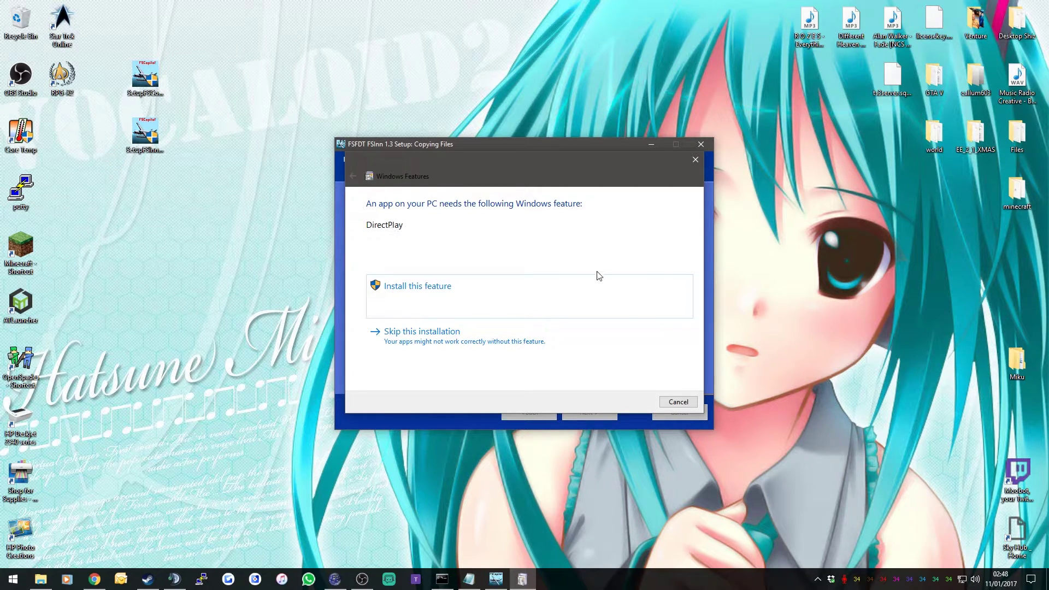
Install the DirectPlay Windows feature, then finish and close the FSInn 1.3 installer
click(466, 291)
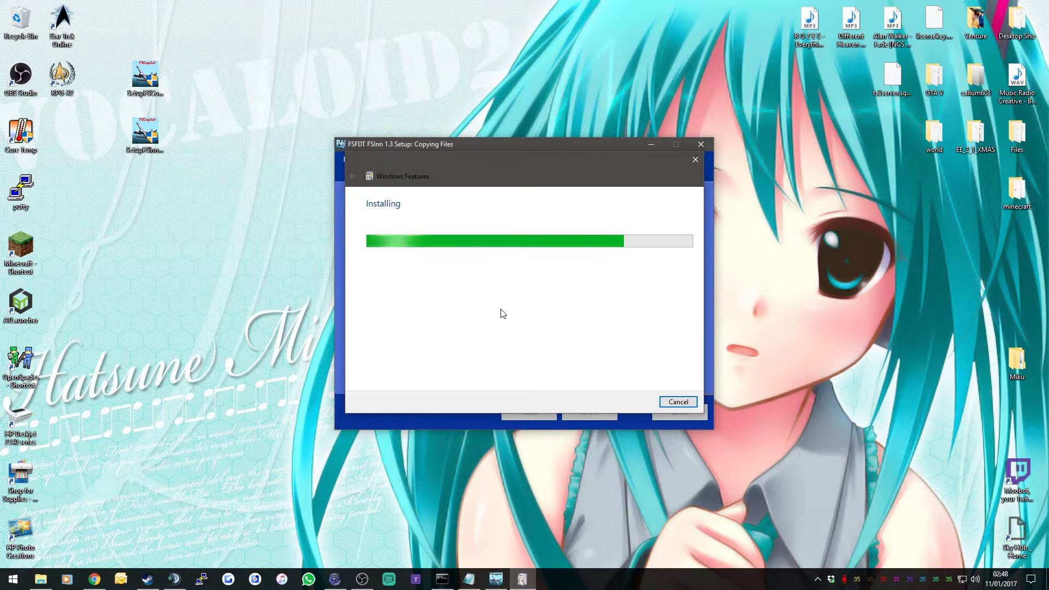
click(678, 403)
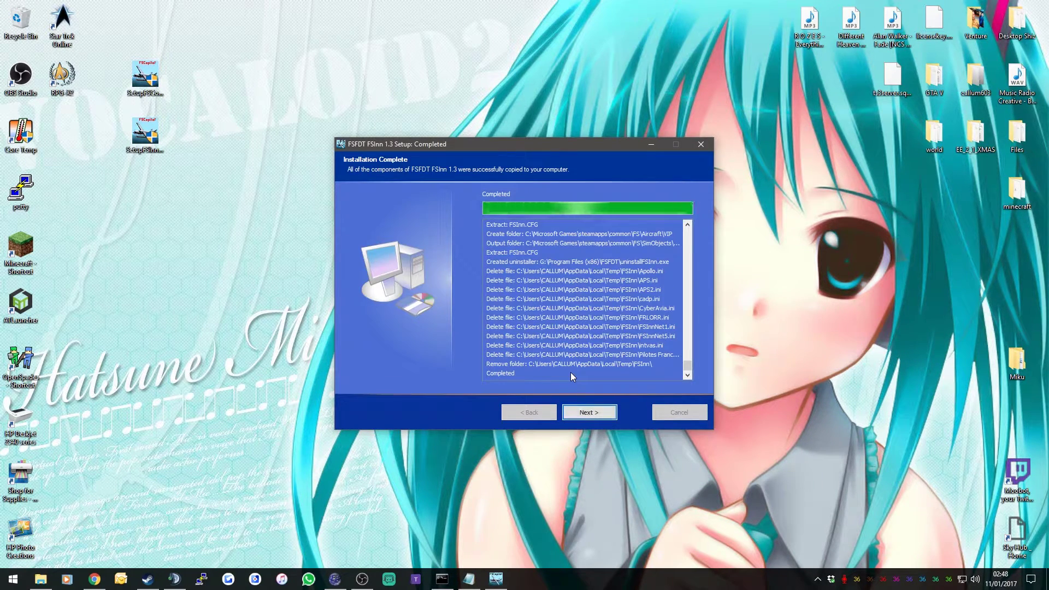
click(601, 412)
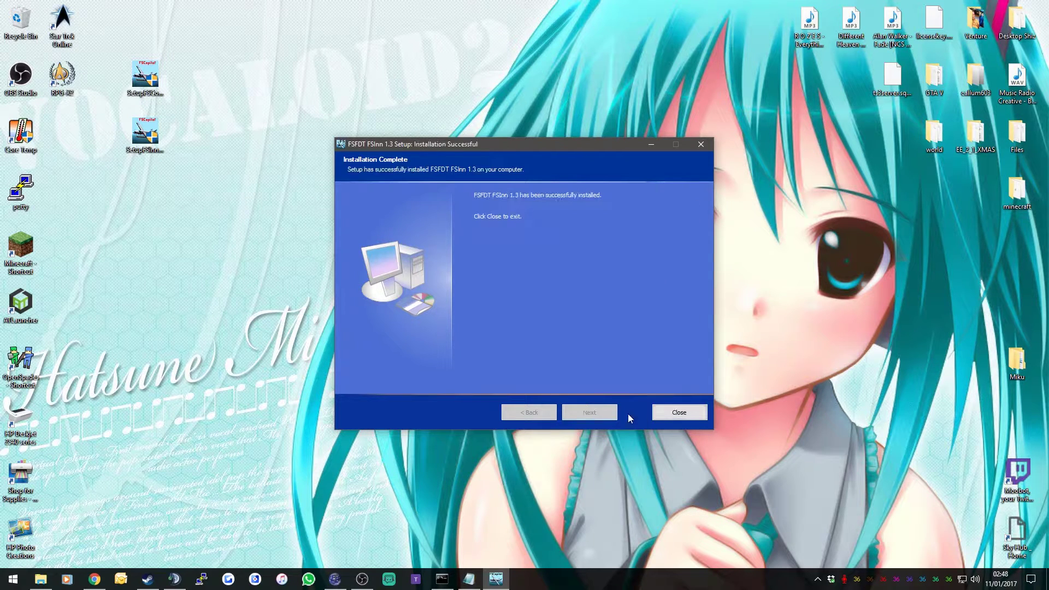
click(660, 414)
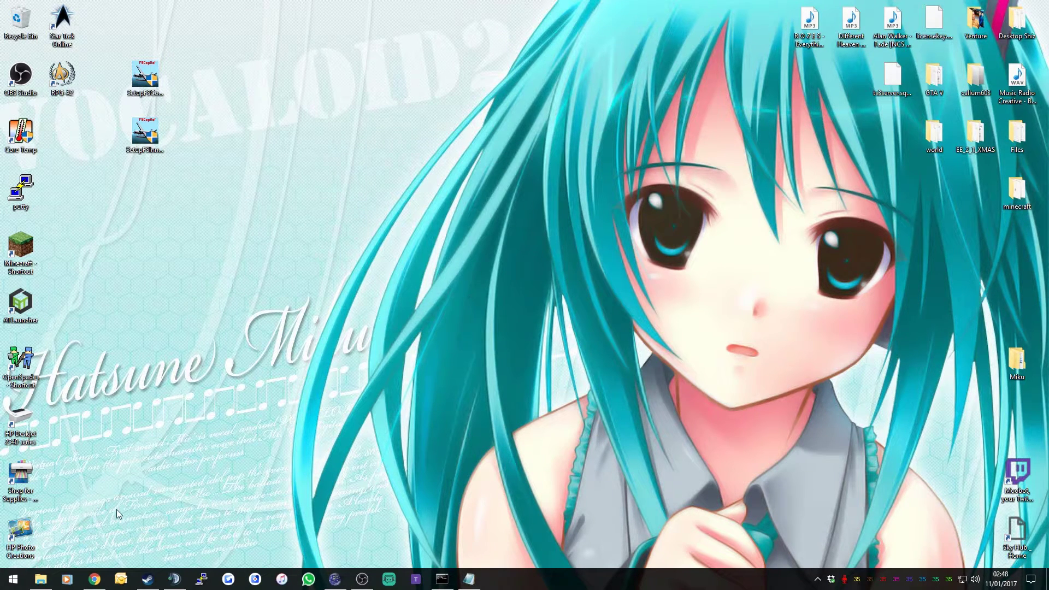
Open File Explorer at steamapps\common and enter the FSX folder
click(40, 579)
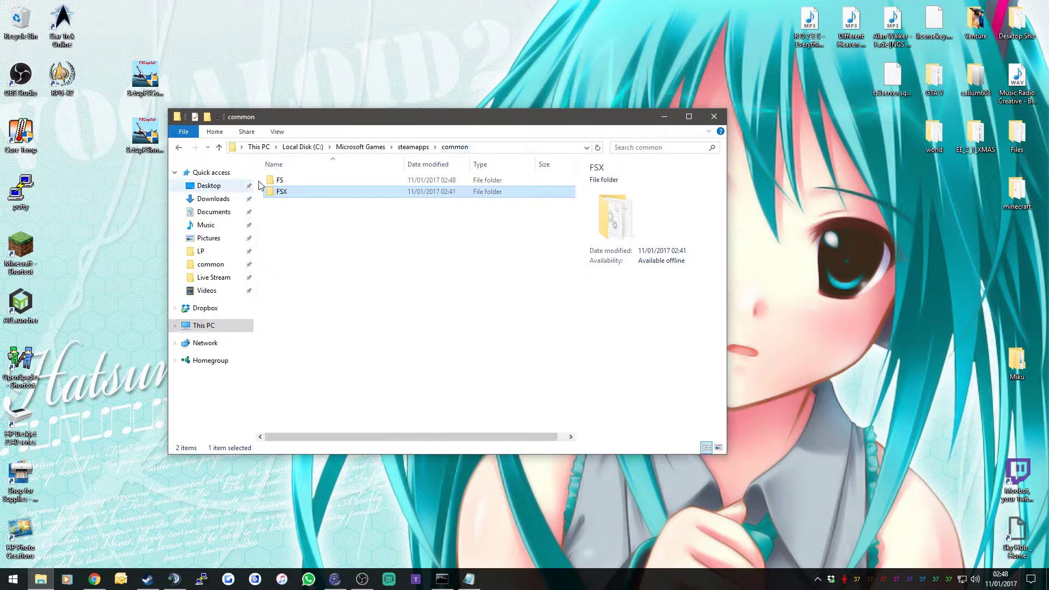
click(306, 183)
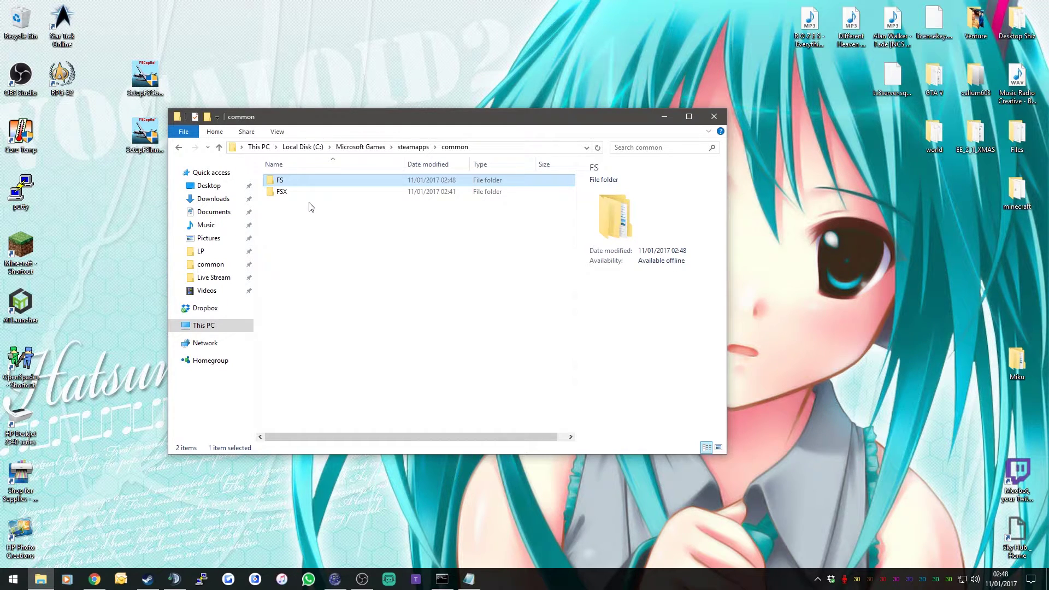
double_click(314, 192)
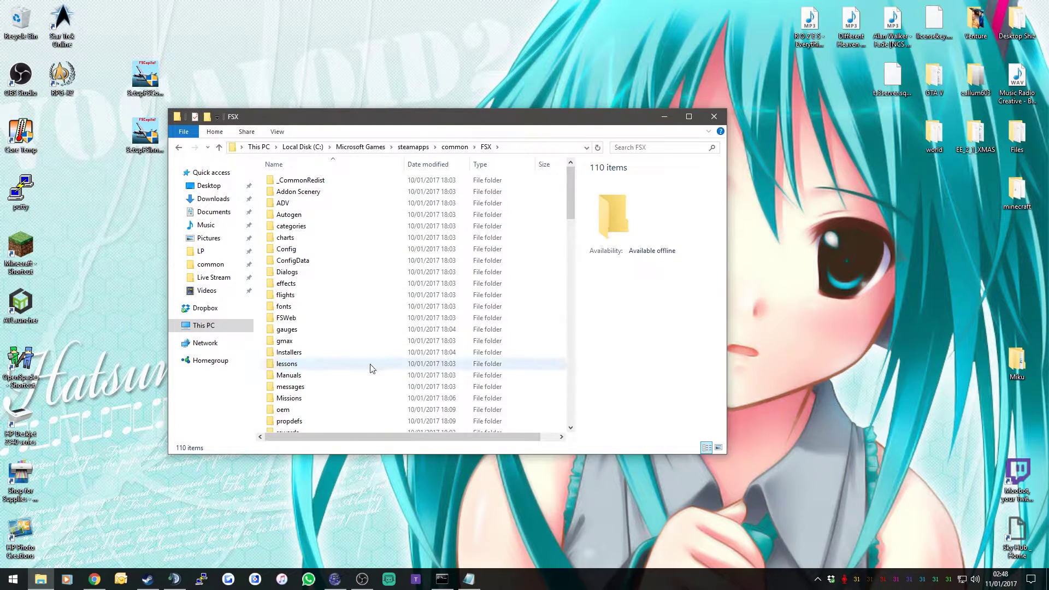
Look through the FSX folder's context menus and the View and Home ribbon tabs
right_click(340, 375)
right_click(536, 390)
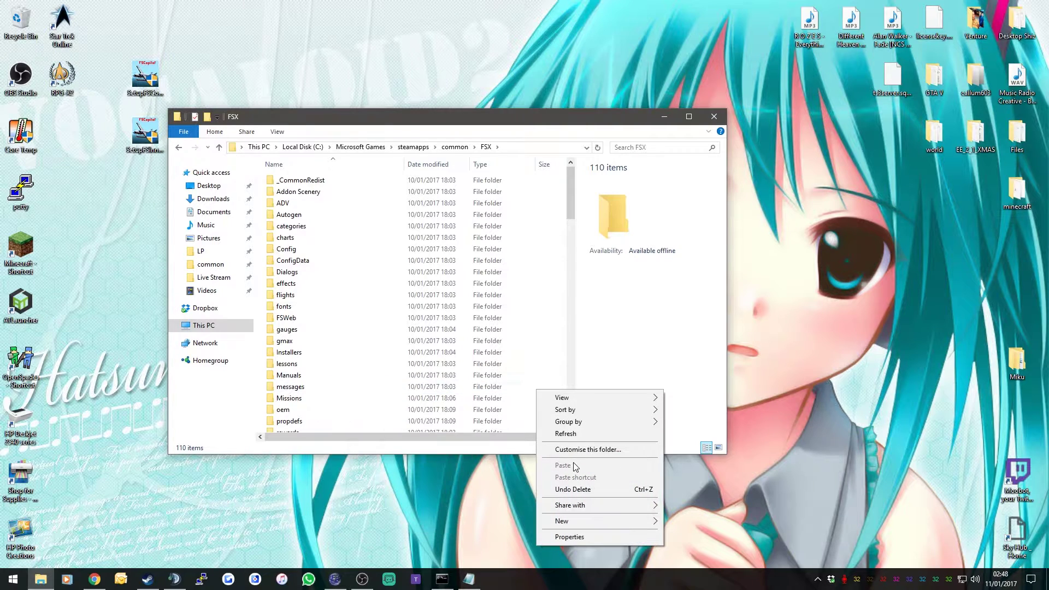
right_click(552, 295)
right_click(551, 294)
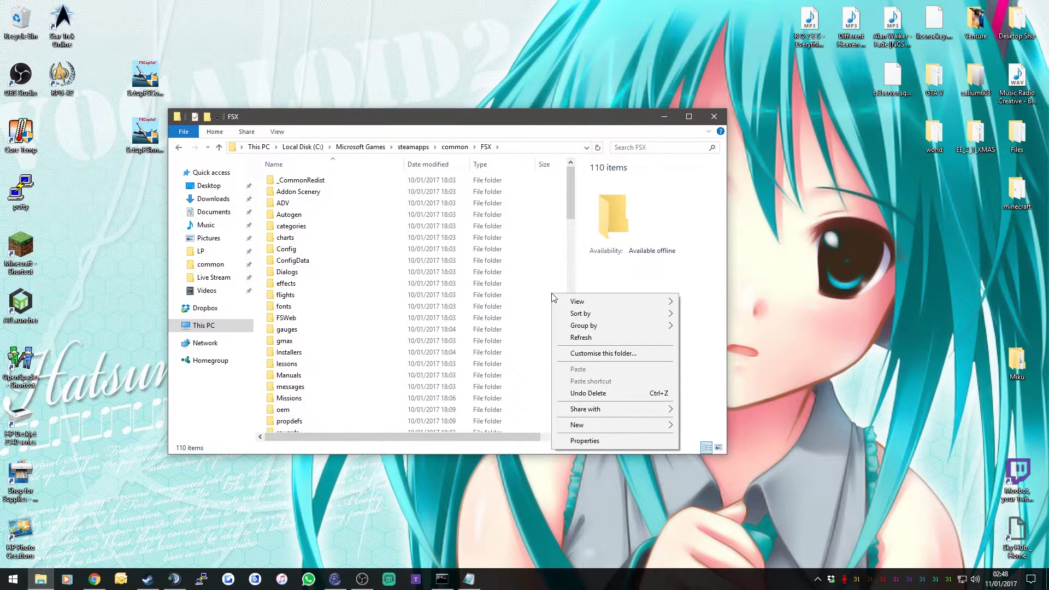
click(519, 387)
scroll(421, 280, down, 10)
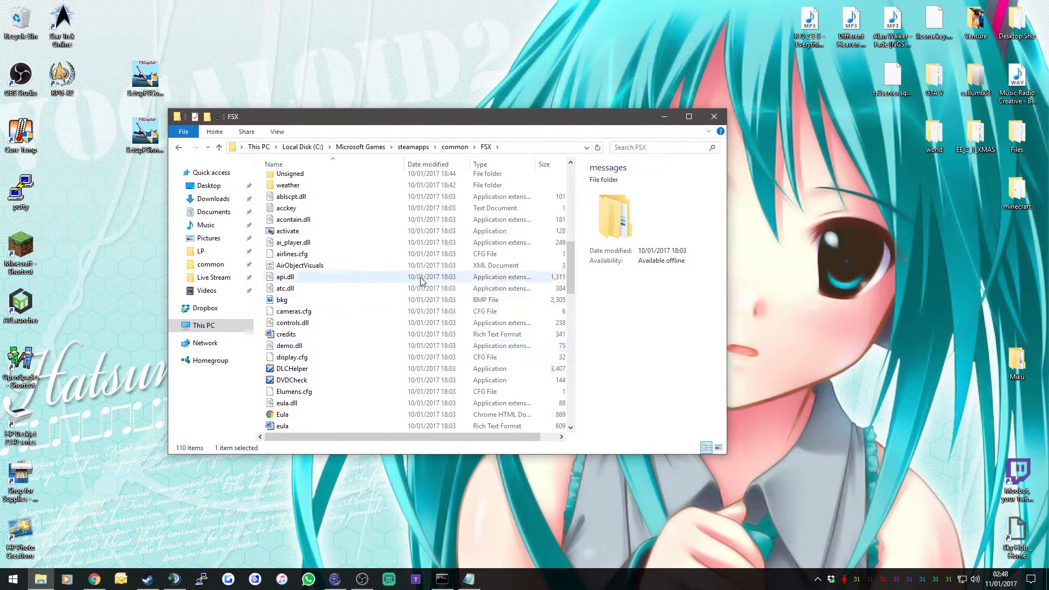
scroll(421, 280, up, 7)
click(277, 132)
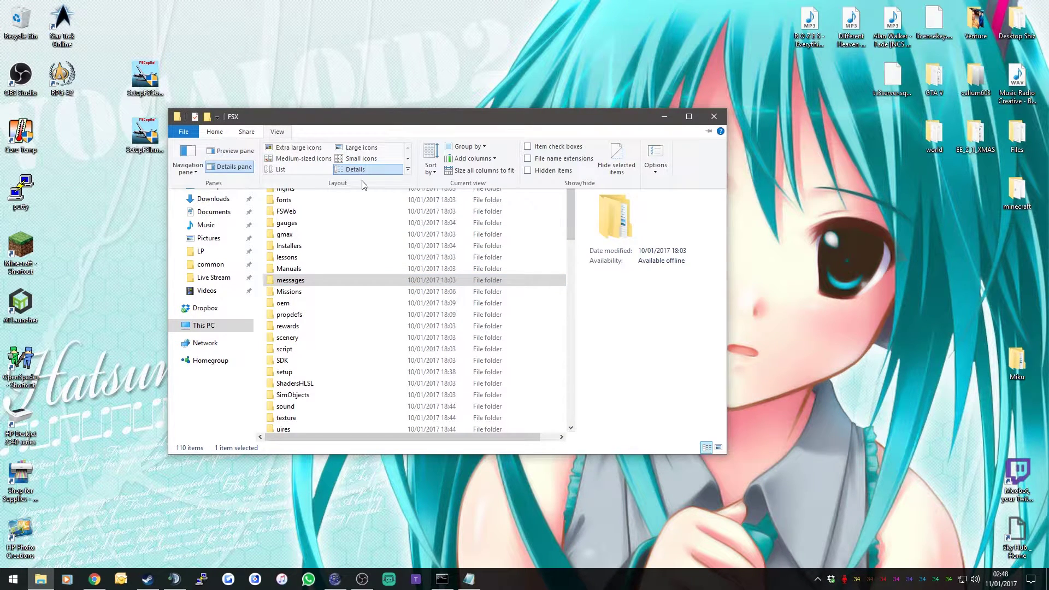
click(277, 132)
click(214, 131)
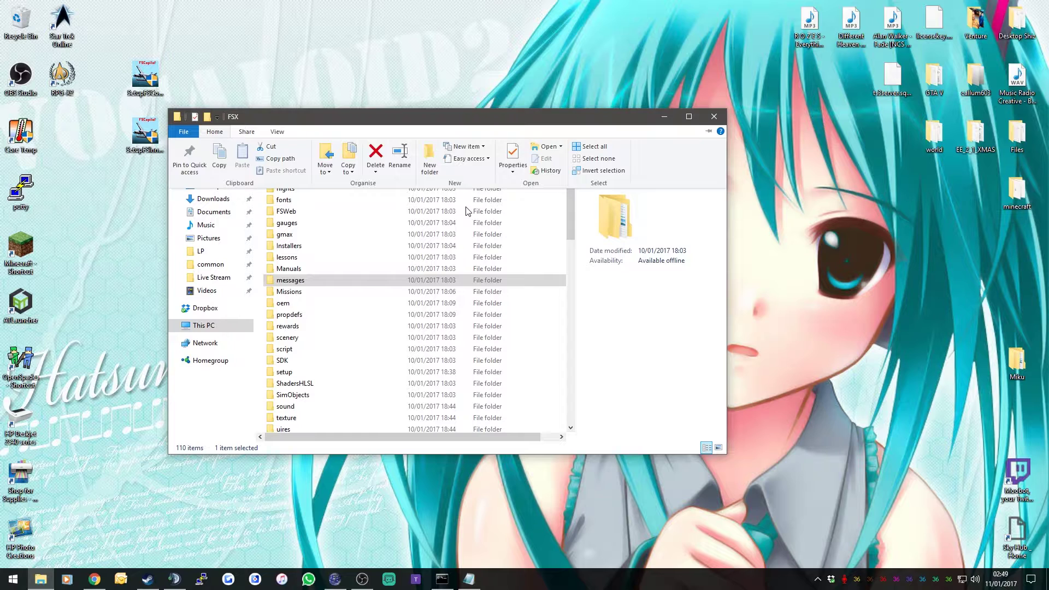
Create a 'Modules' folder in FSX and copy FSCopilot.dll from the FS\Modules folder
click(429, 159)
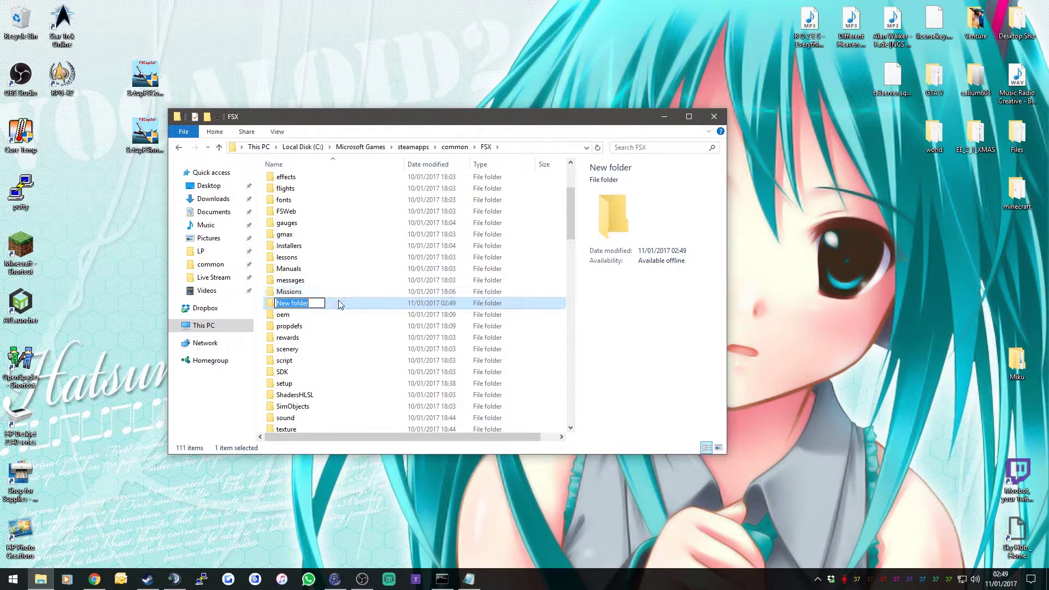
text(Modules)
key(Return)
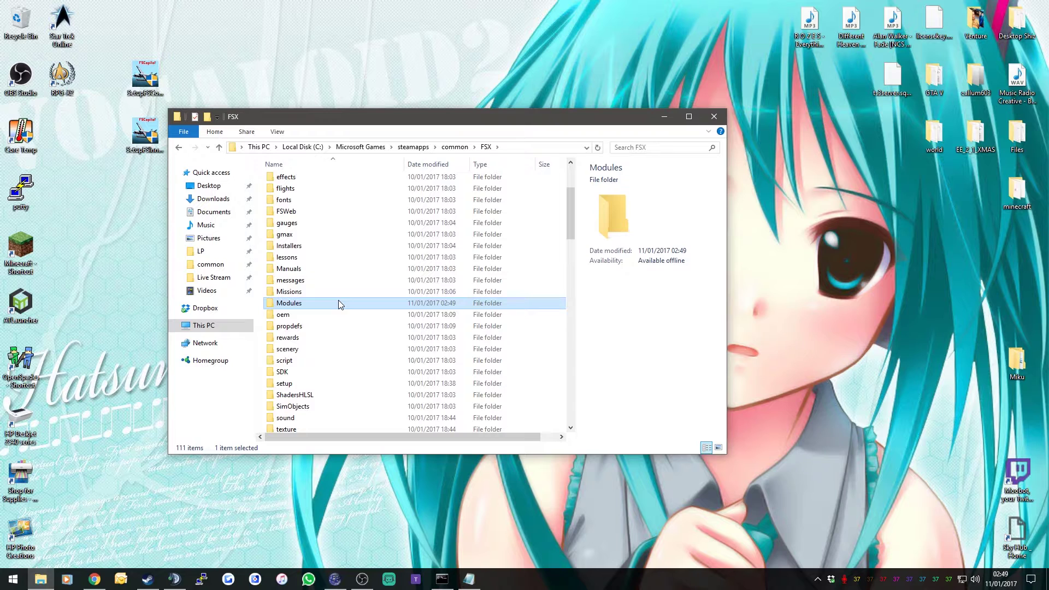
click(455, 146)
double_click(321, 181)
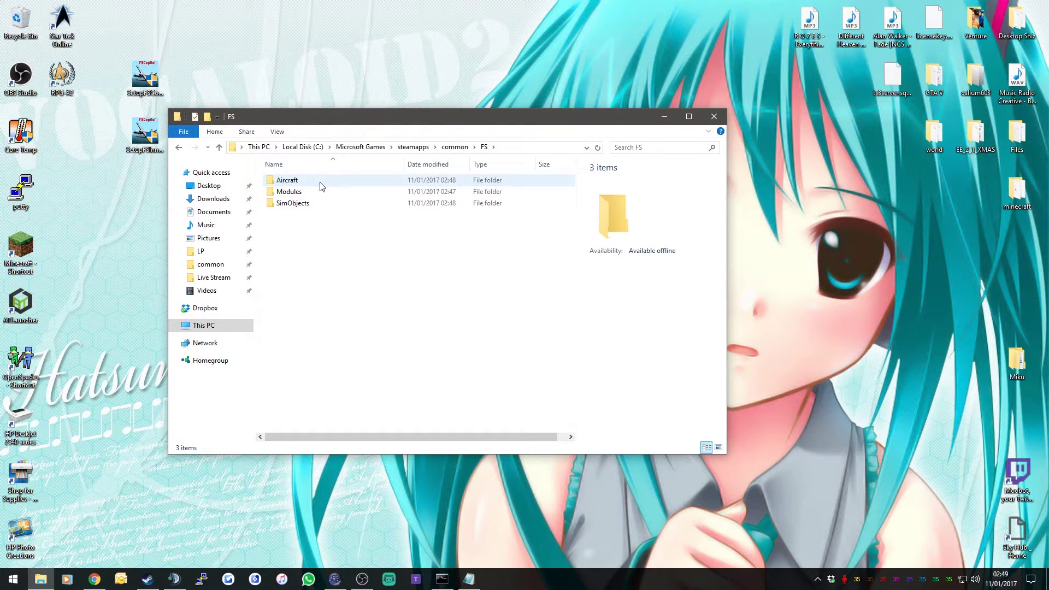
double_click(313, 195)
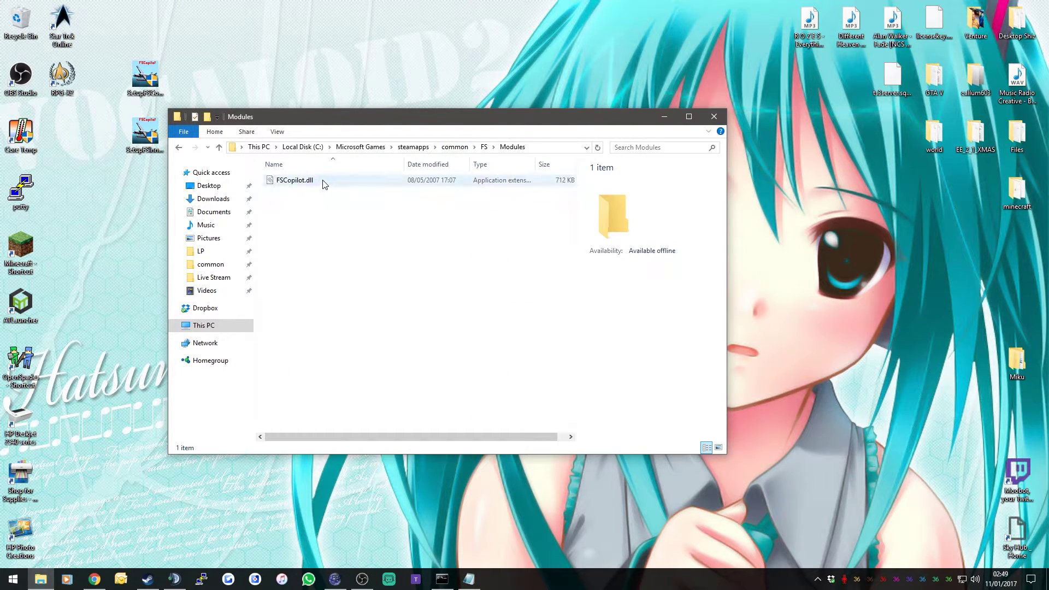
click(322, 180)
right_click(323, 180)
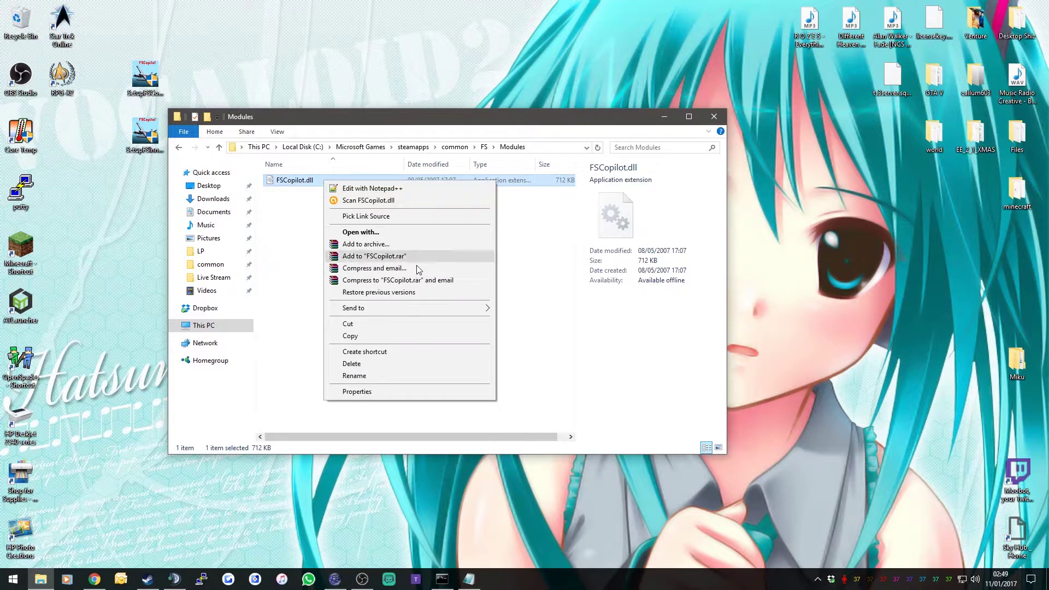
click(359, 336)
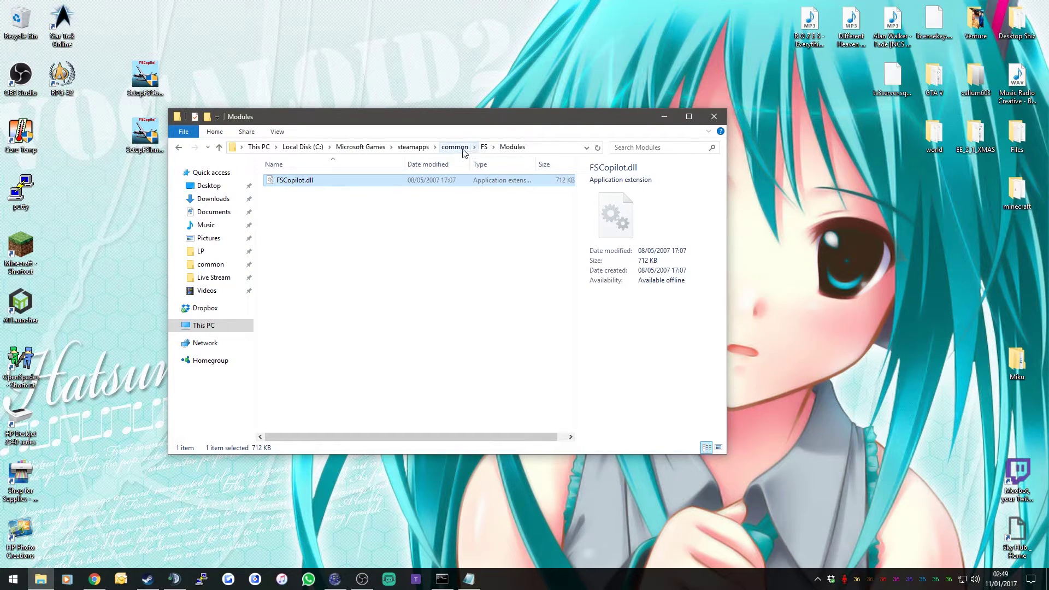
Paste FSCopilot.dll into FSX\Modules and minimize File Explorer
click(456, 147)
double_click(290, 192)
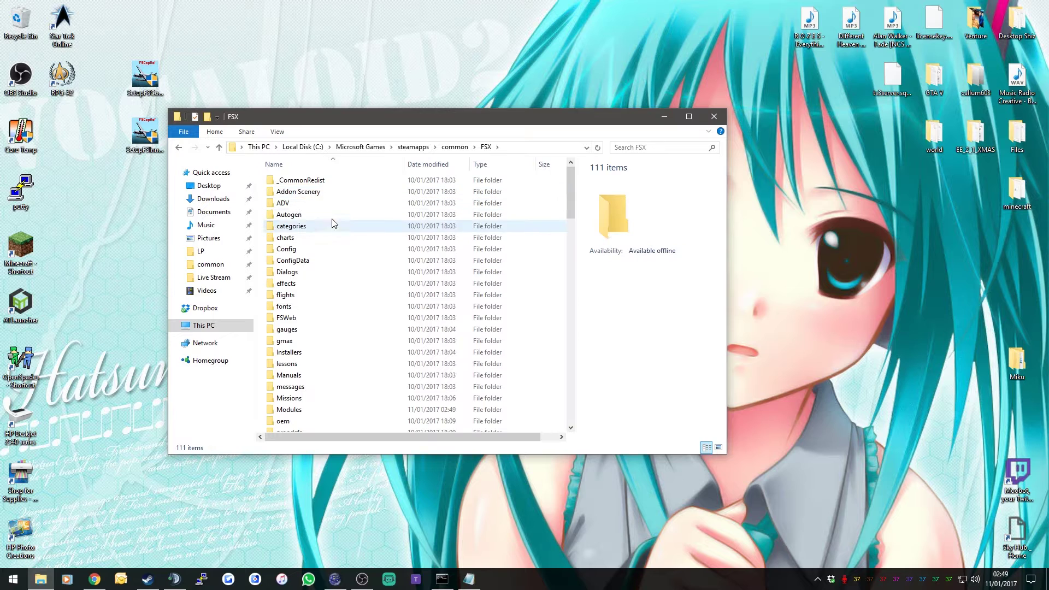
double_click(316, 409)
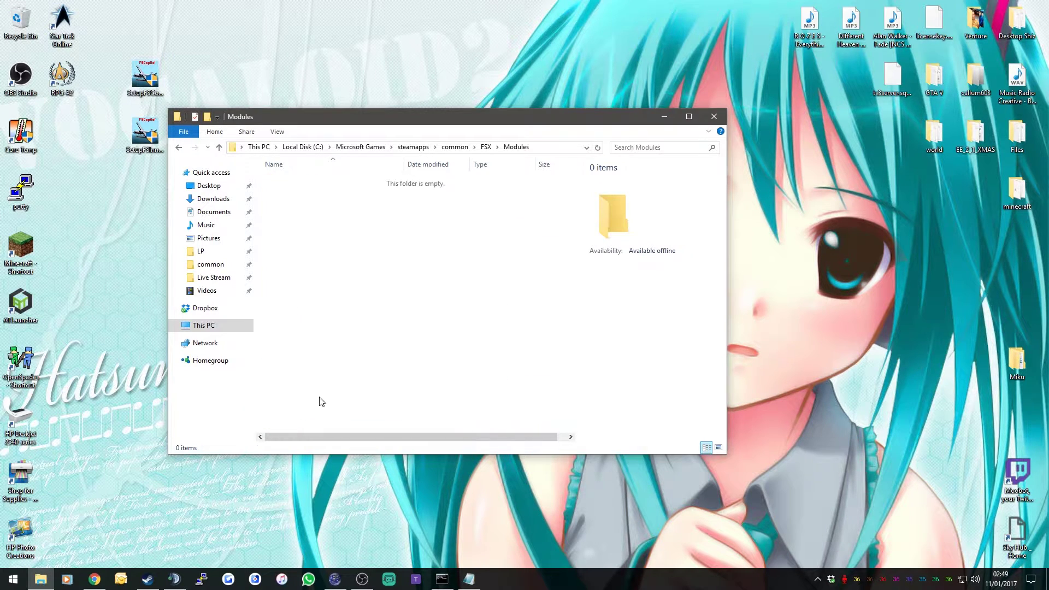
right_click(329, 268)
click(382, 339)
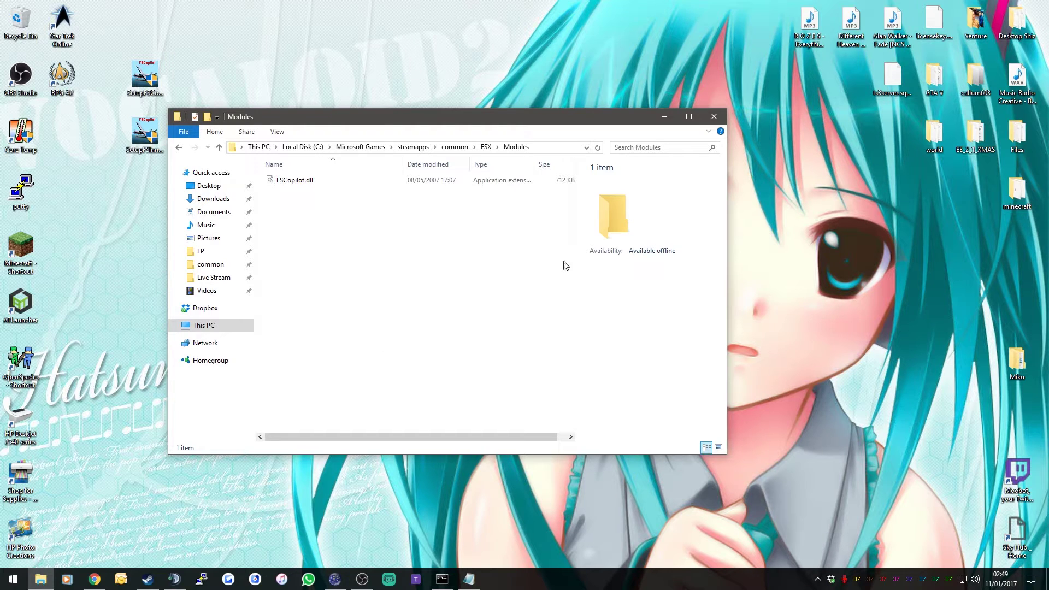
click(664, 116)
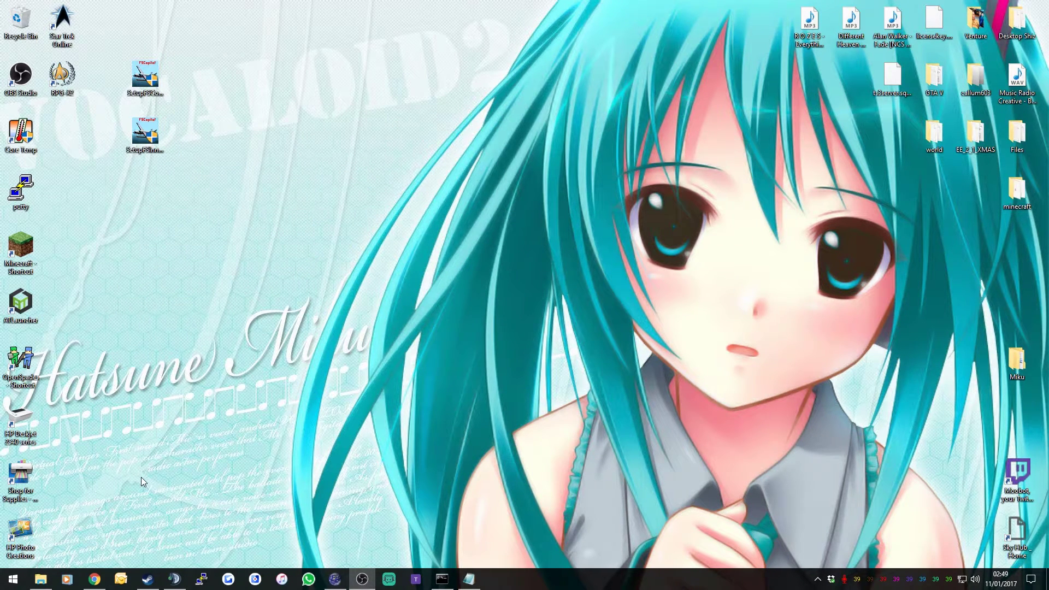
Search 'control' in Start and run Control Panel as administrator, approving the prompt
click(9, 582)
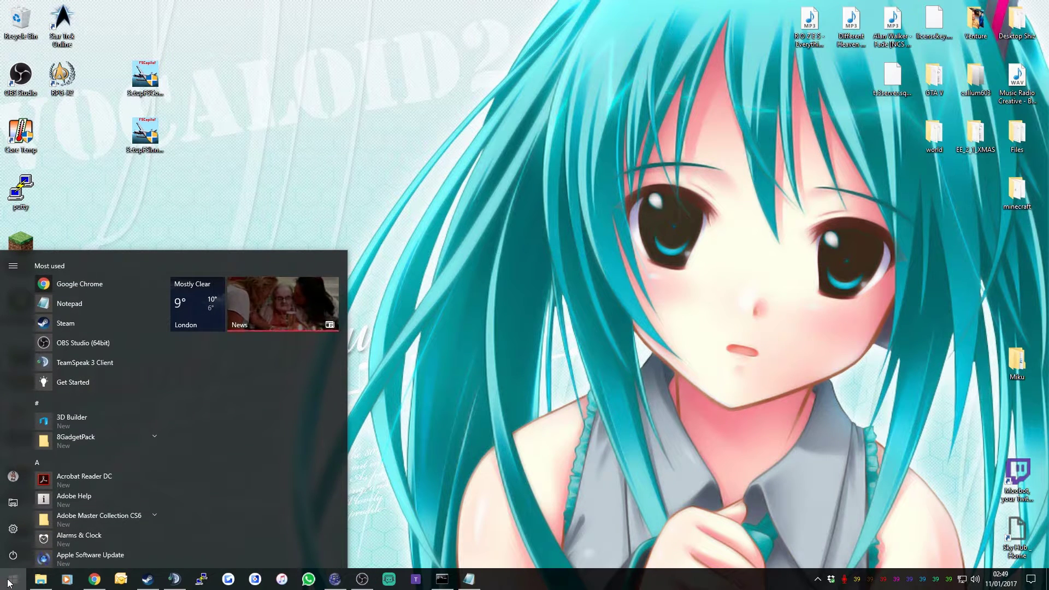
text(control)
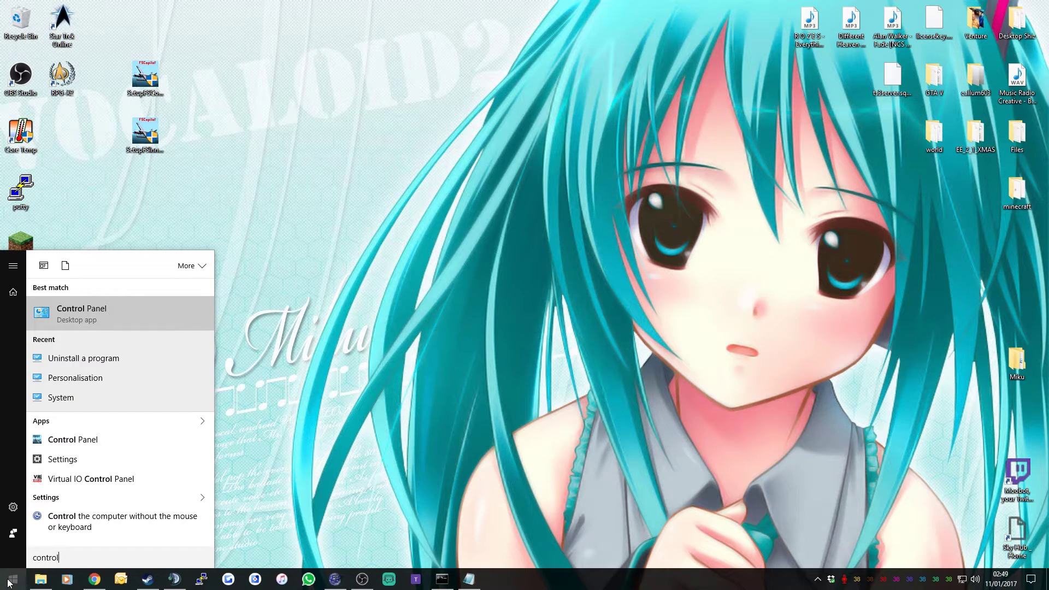
right_click(88, 440)
click(96, 453)
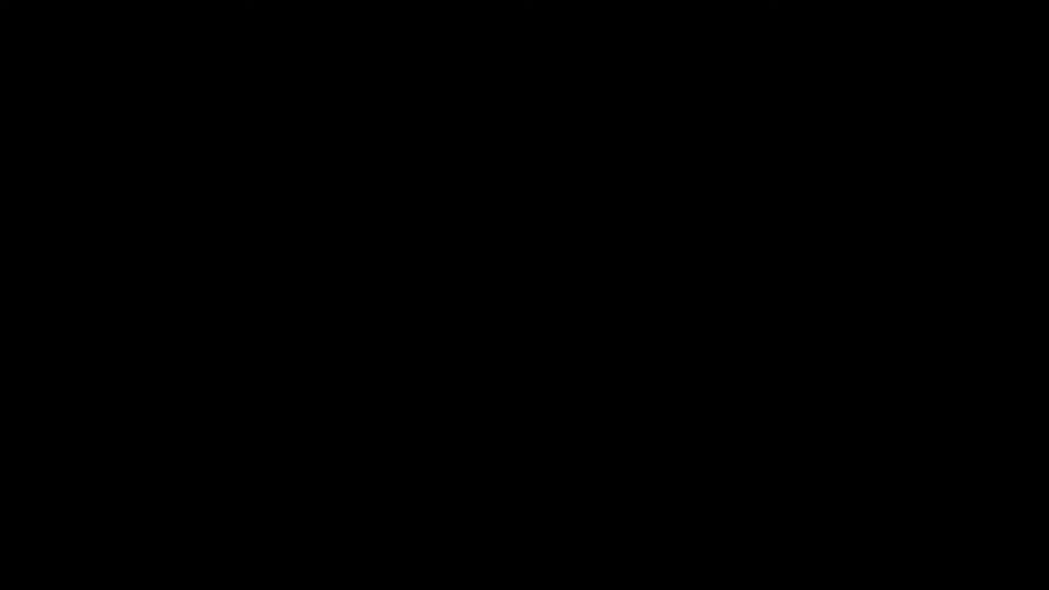
click(474, 372)
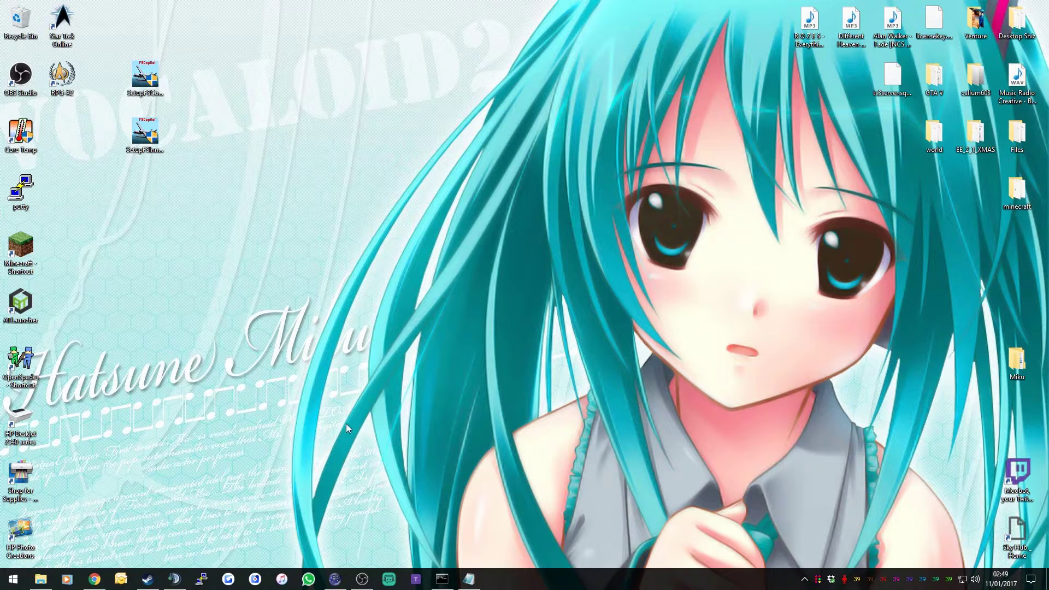
Open the FSDT Control Panel and run FSInn UI as administrator from a Start search for 'fsinn'
click(819, 582)
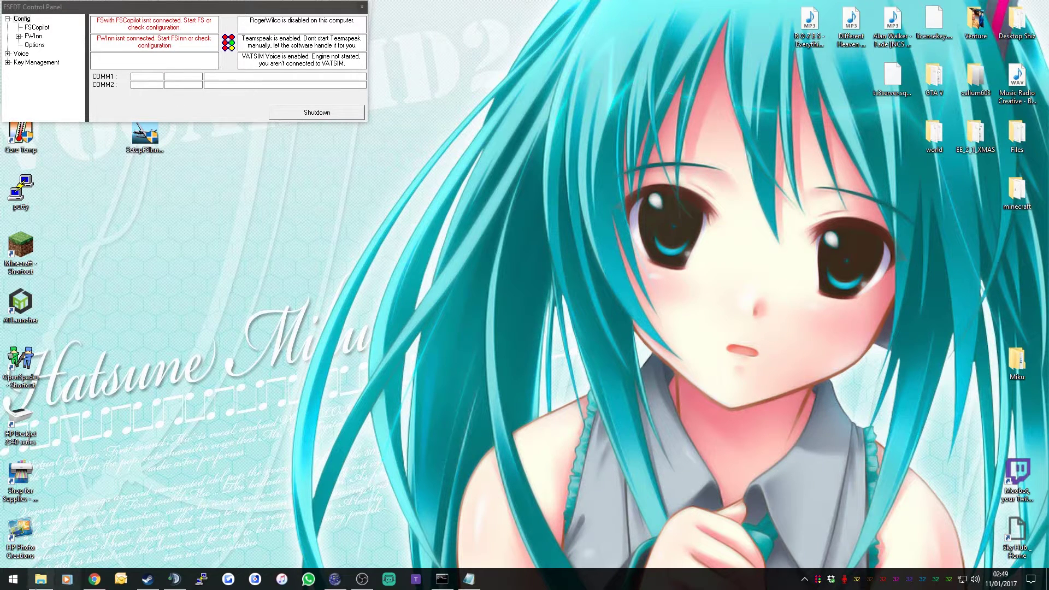
click(13, 579)
text(fsinn)
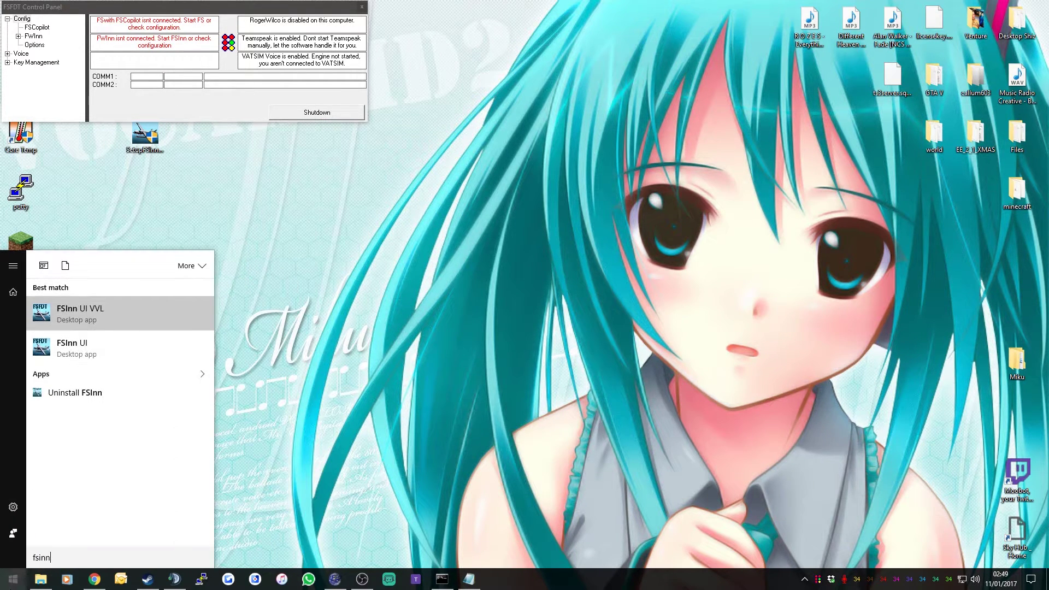
right_click(106, 348)
click(167, 359)
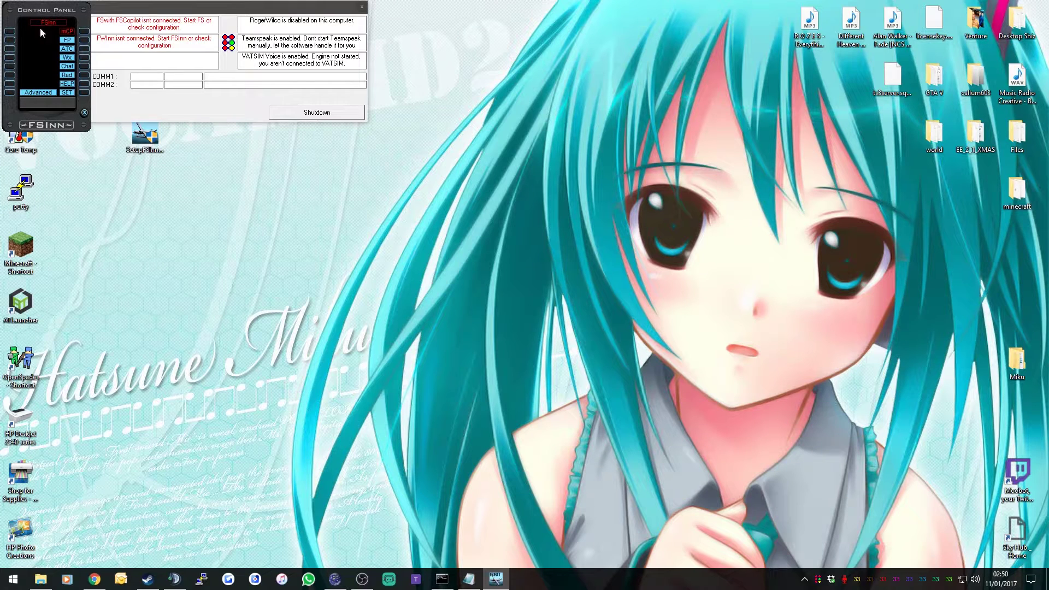
Close the FSInn panel, confirming with Yes, and close the FSDT Control Panel
click(84, 112)
click(523, 328)
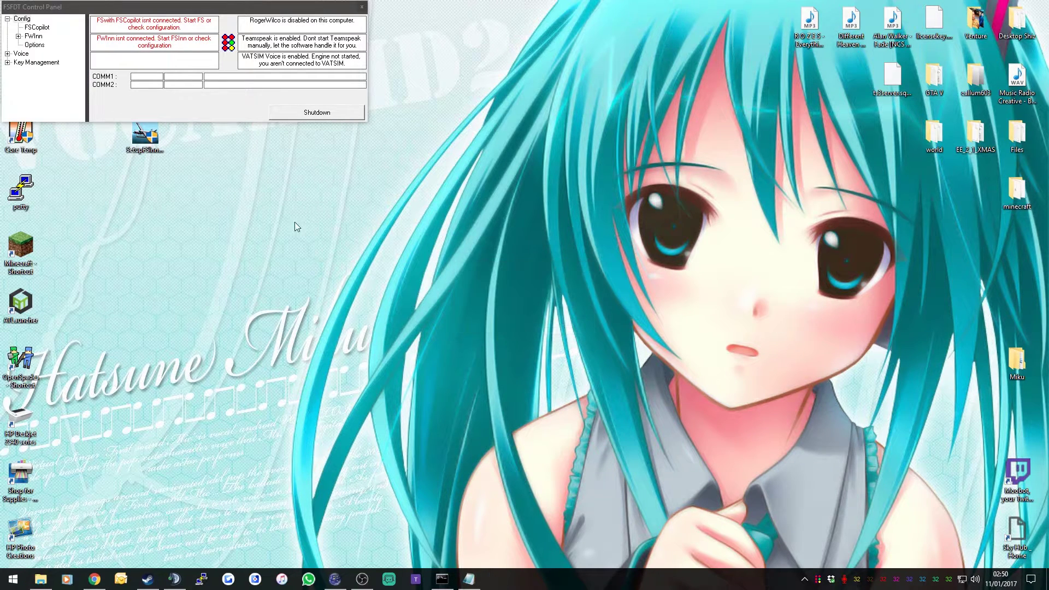
click(367, 8)
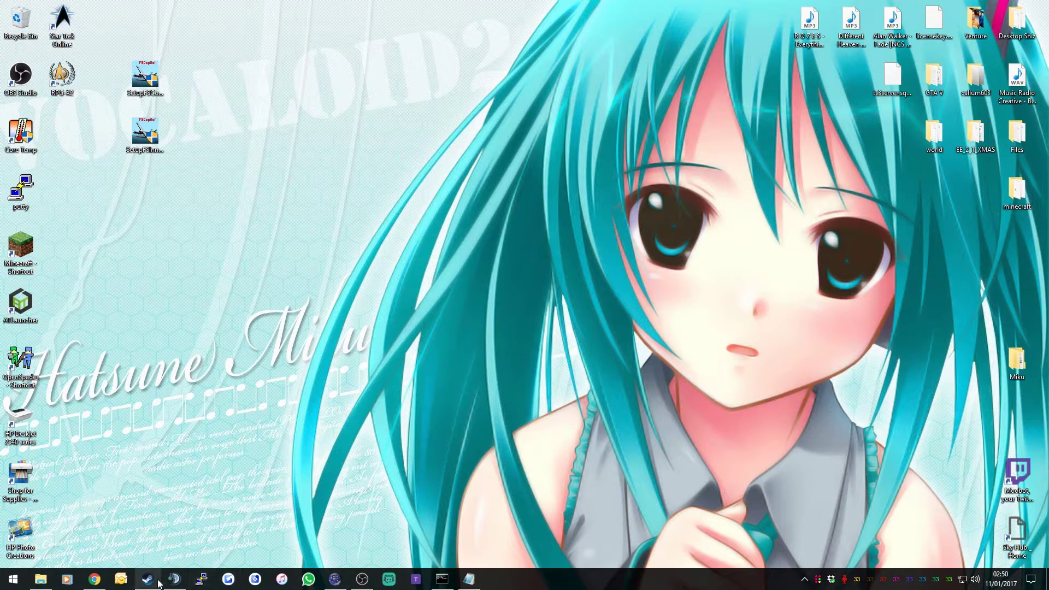
Launch Flight Simulator X from its taskbar jump list
right_click(202, 580)
click(146, 283)
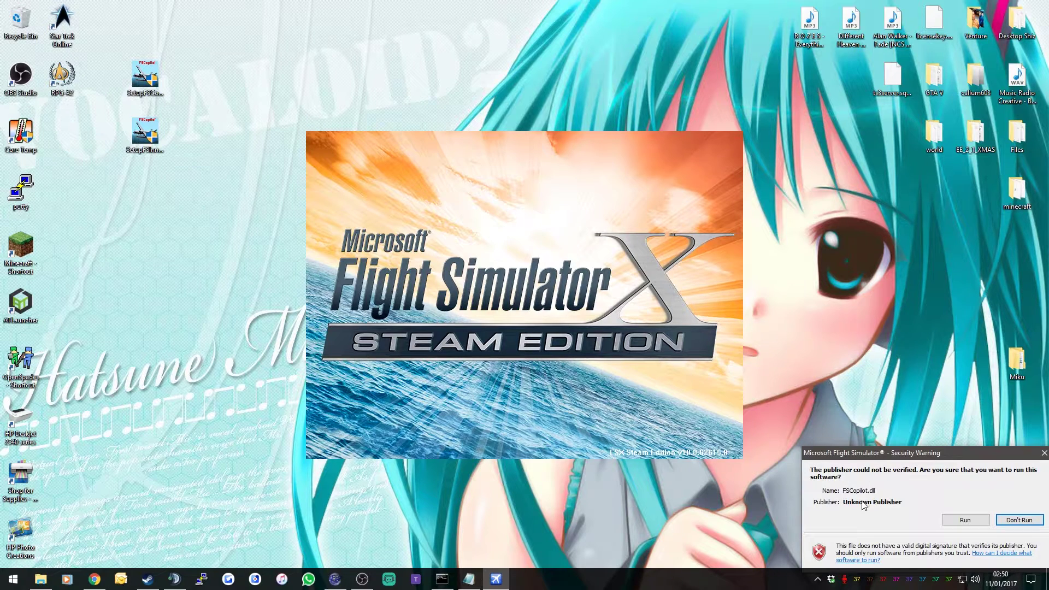
Allow FSCopilot.dll past the security warning and designate it as trusted software
click(964, 520)
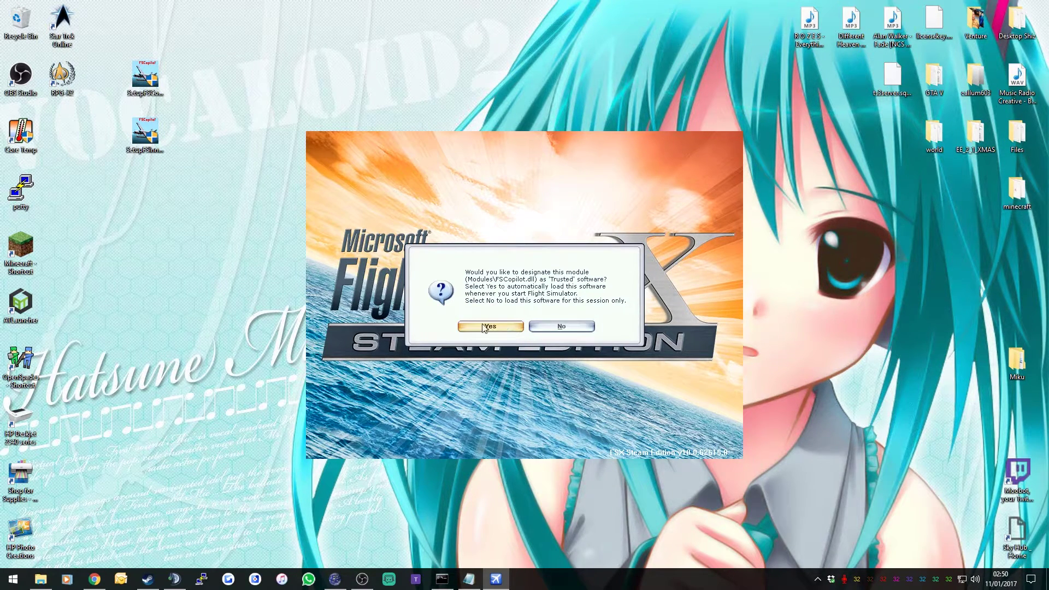
click(482, 326)
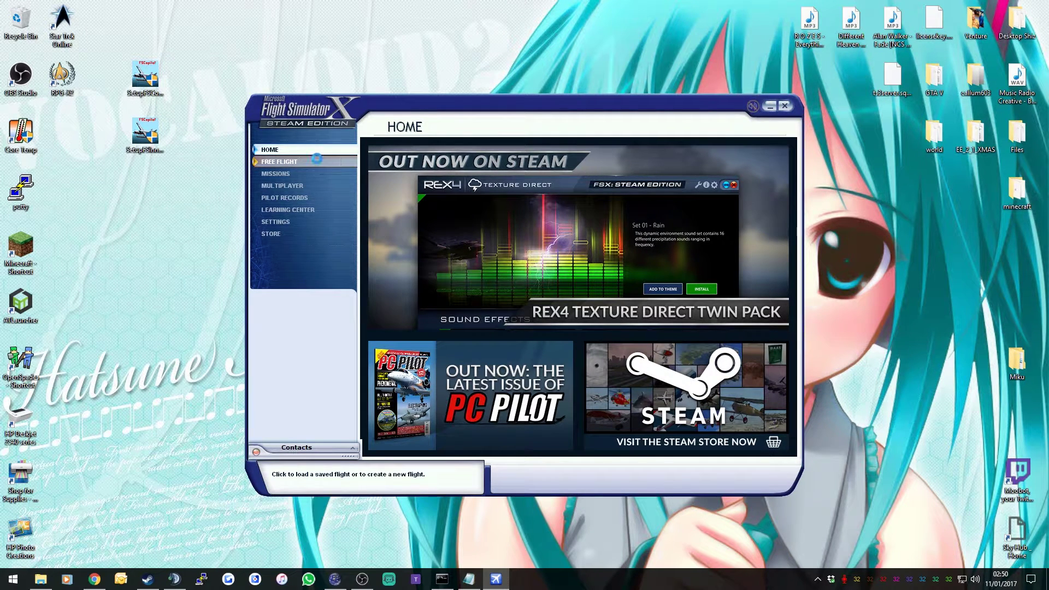
Launch the Friday Harbor free flight in the AirCreation Trike Ultralight from the free flight page
key(Return)
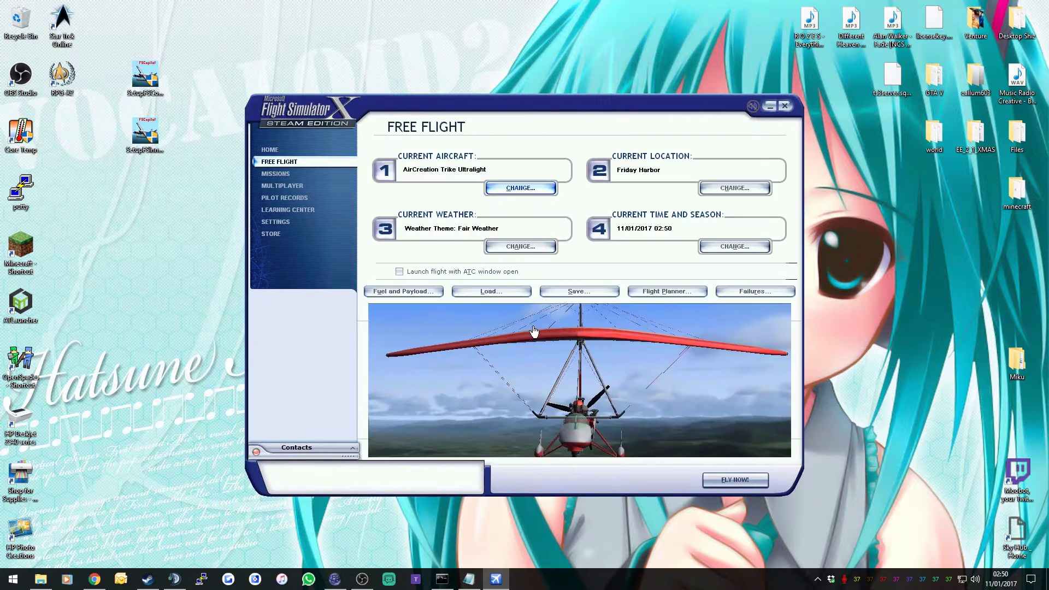
click(734, 480)
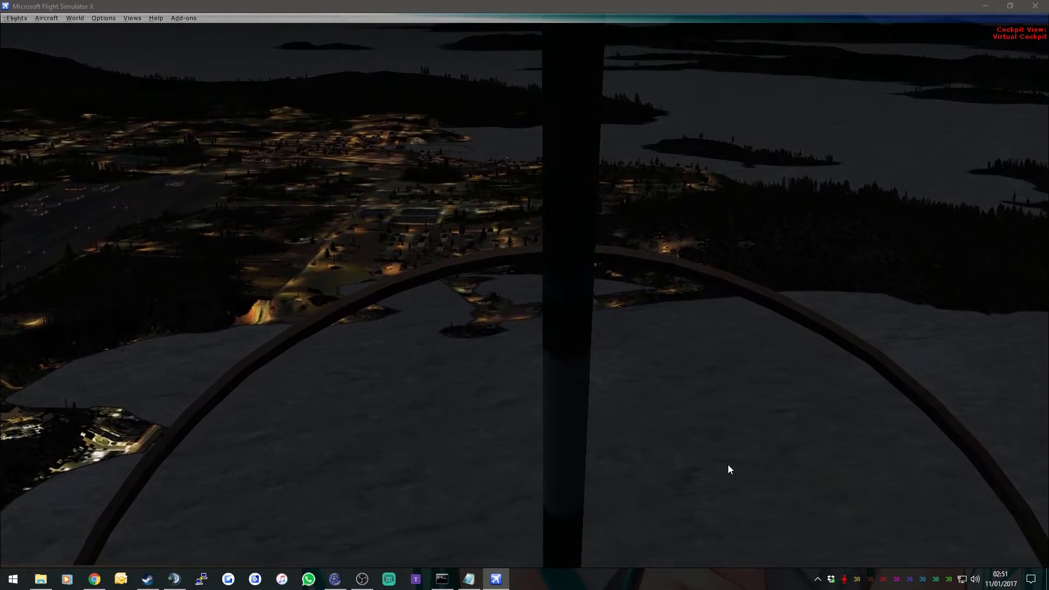
Pause and resume the sim, then open the Inn Control Panel from the add-ons menu
key(p)
key(p)
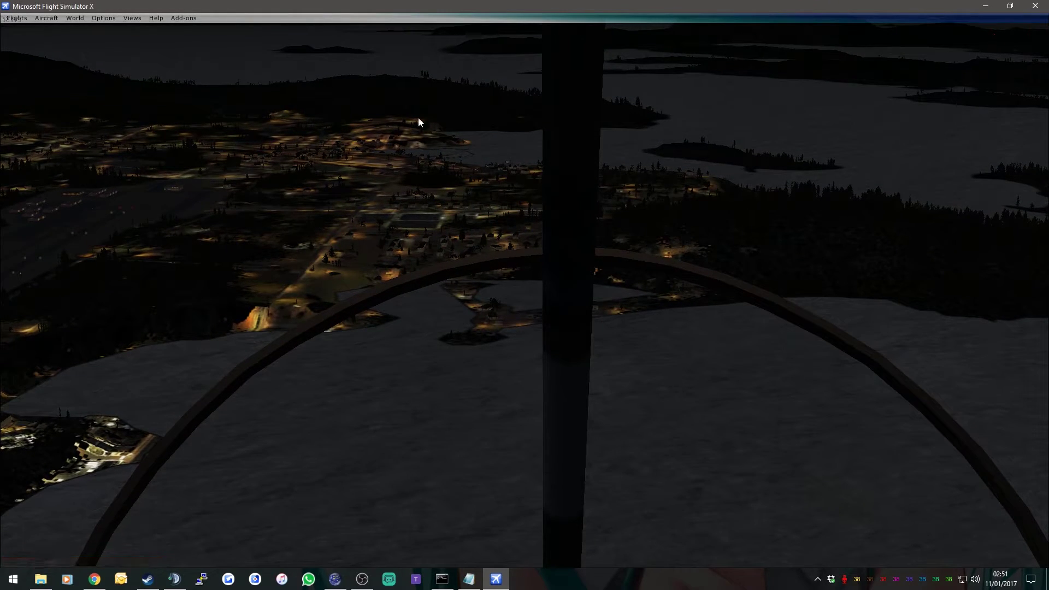
key(p)
click(187, 20)
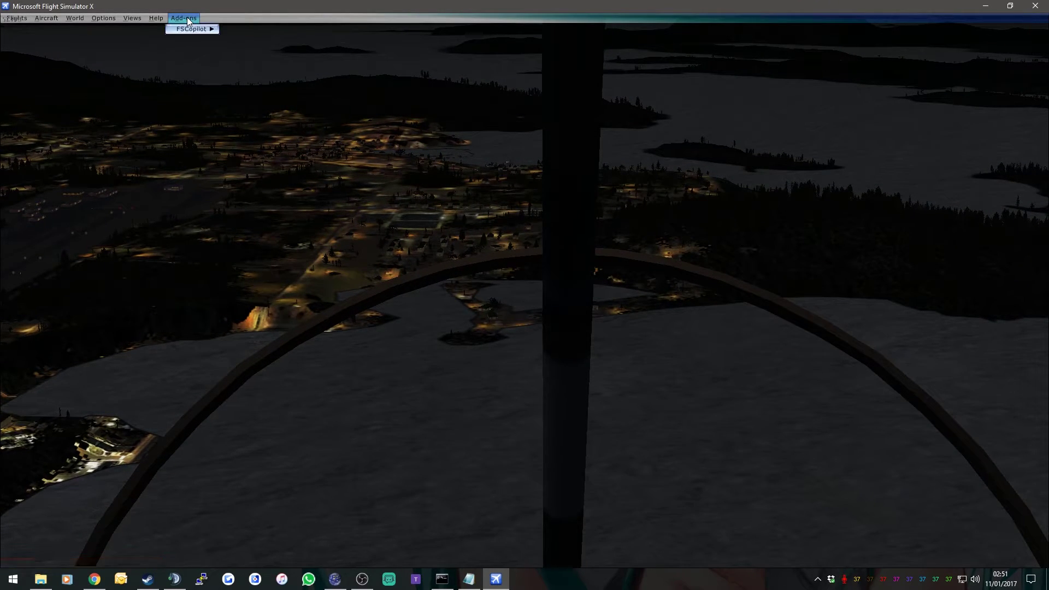
mouse_move(182, 29)
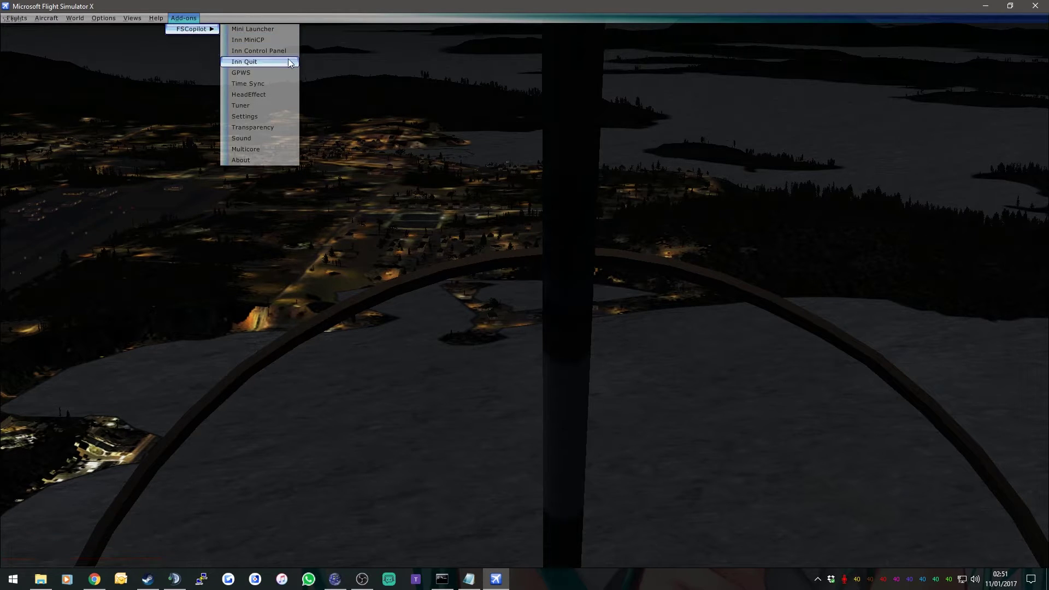
click(272, 51)
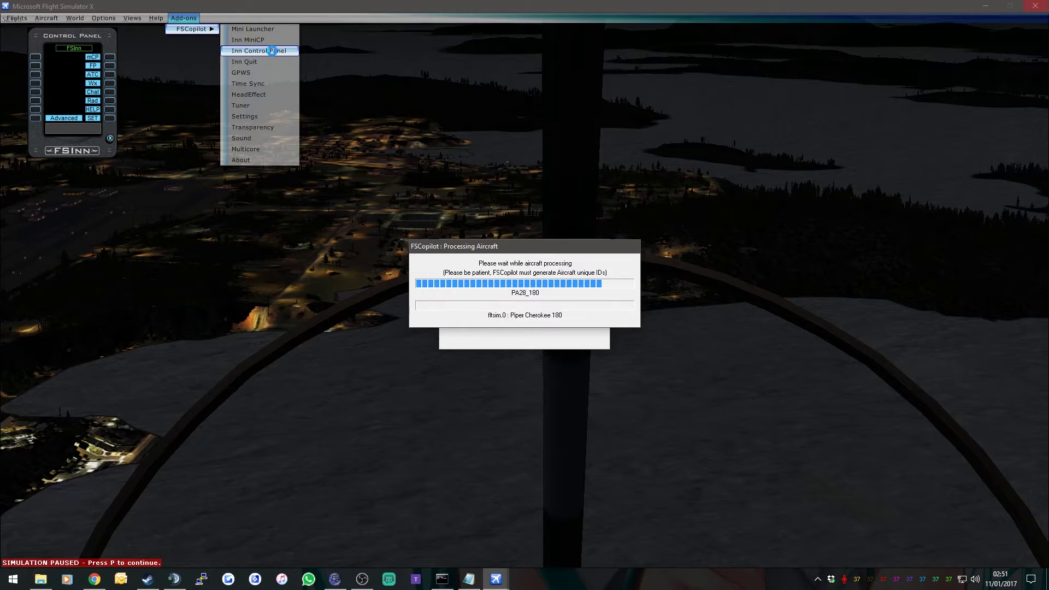
Grant FSInn firewall access so VATSIM and FSFDT appear, and nudge its panel down
click(274, 51)
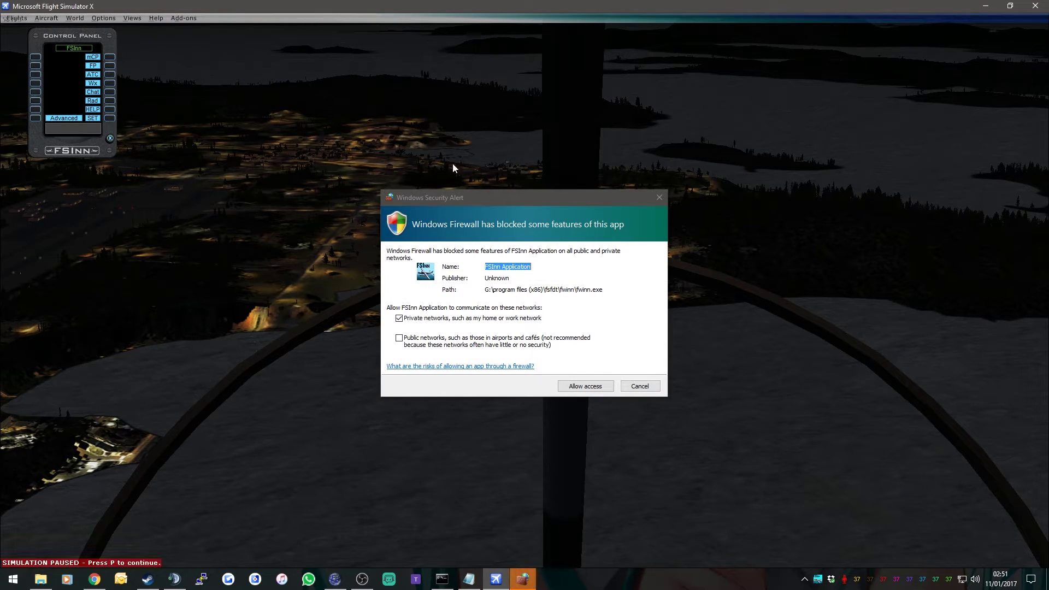
click(600, 389)
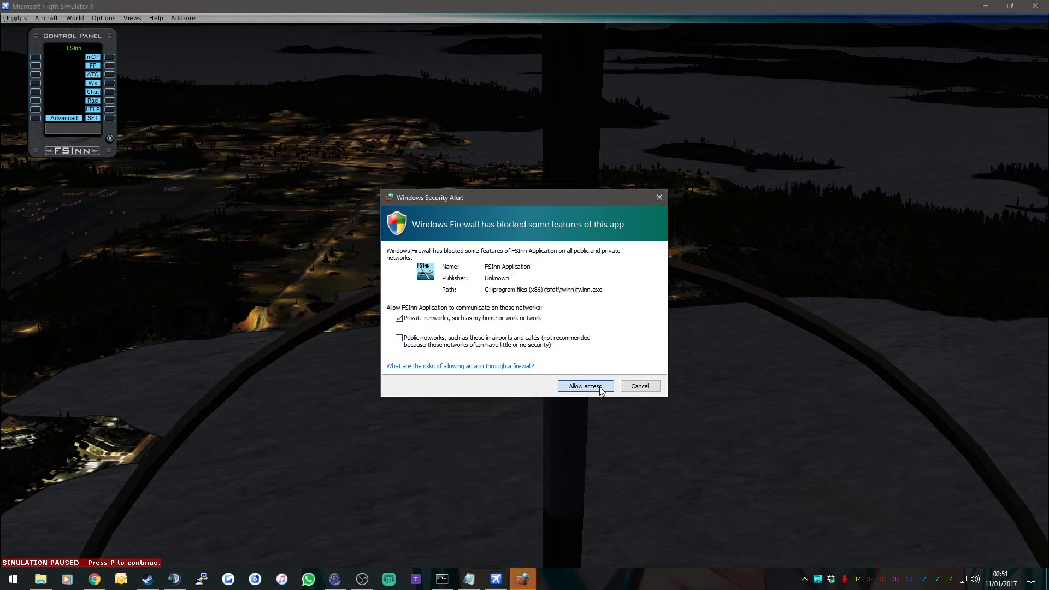
drag(56, 156, 54, 168)
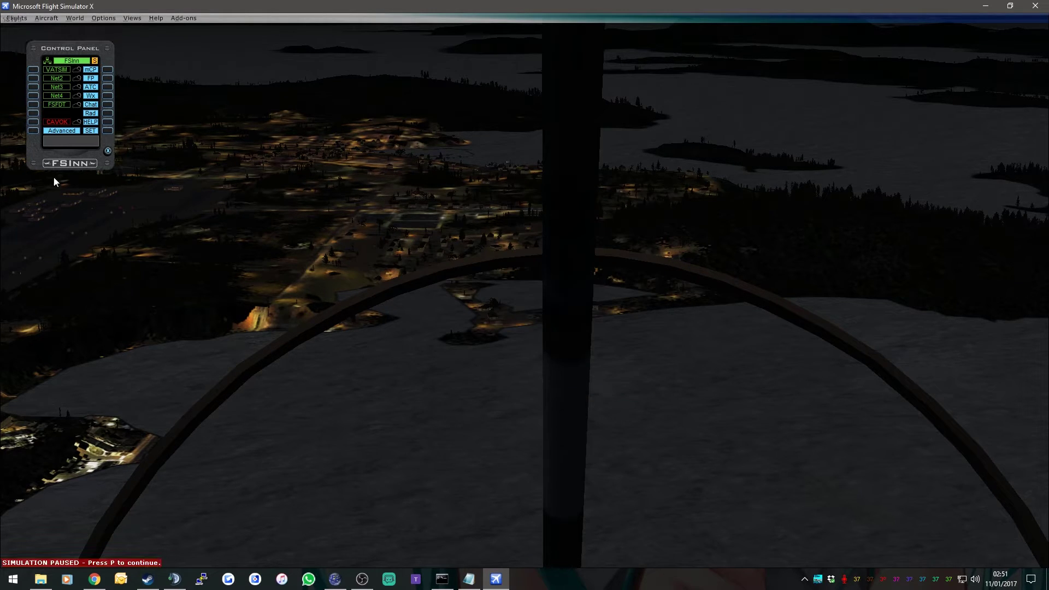
In FSInn General > Basic, enter callsign EE-ACTUAL and the pilot's name with homebase EGNX
click(107, 131)
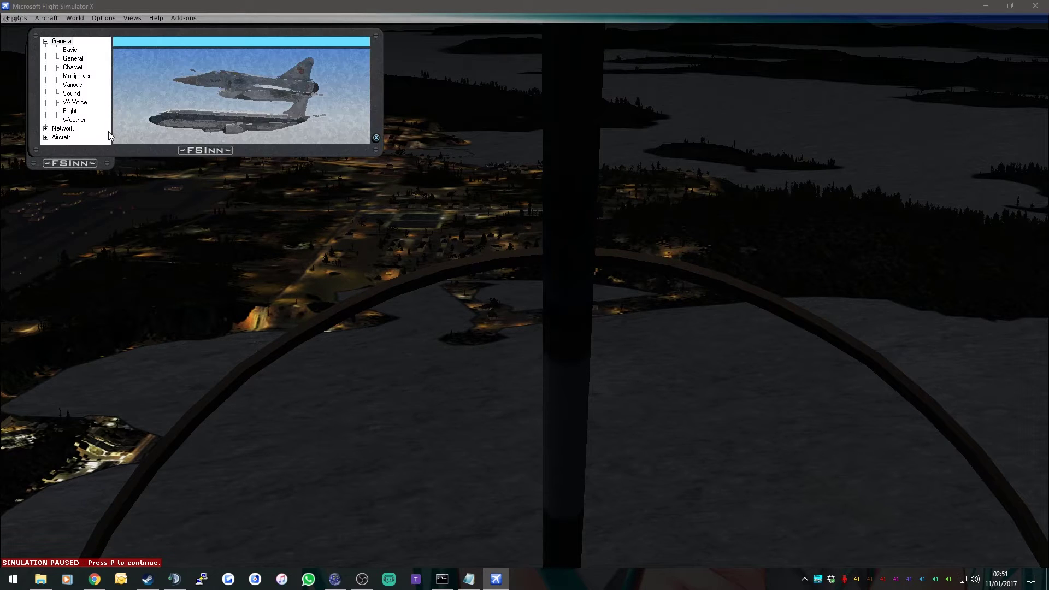
click(69, 50)
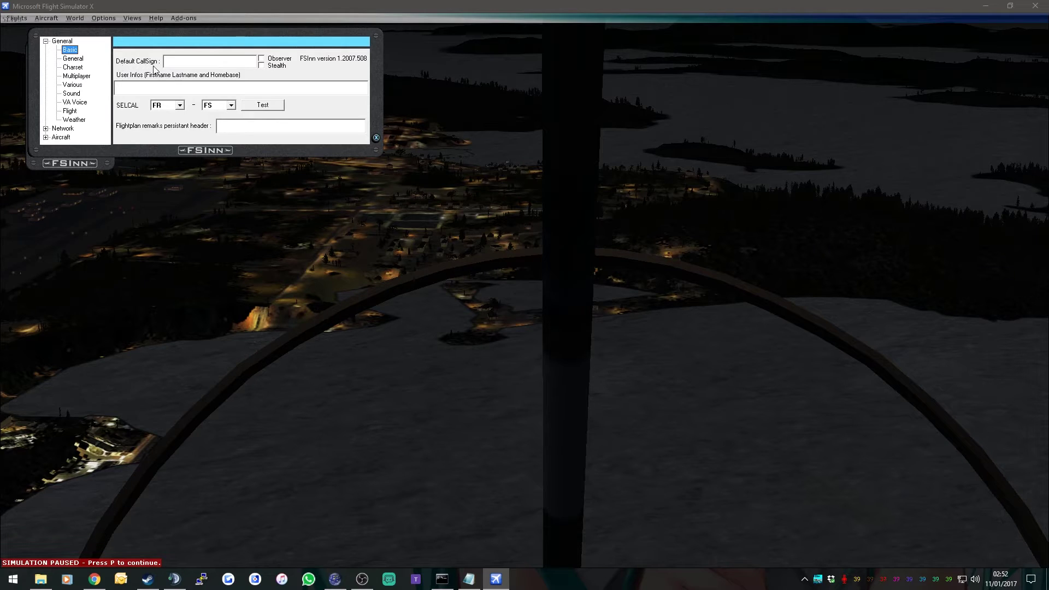
click(176, 65)
text(EE-ACTUAL)
click(155, 86)
text(Callum Jackson )
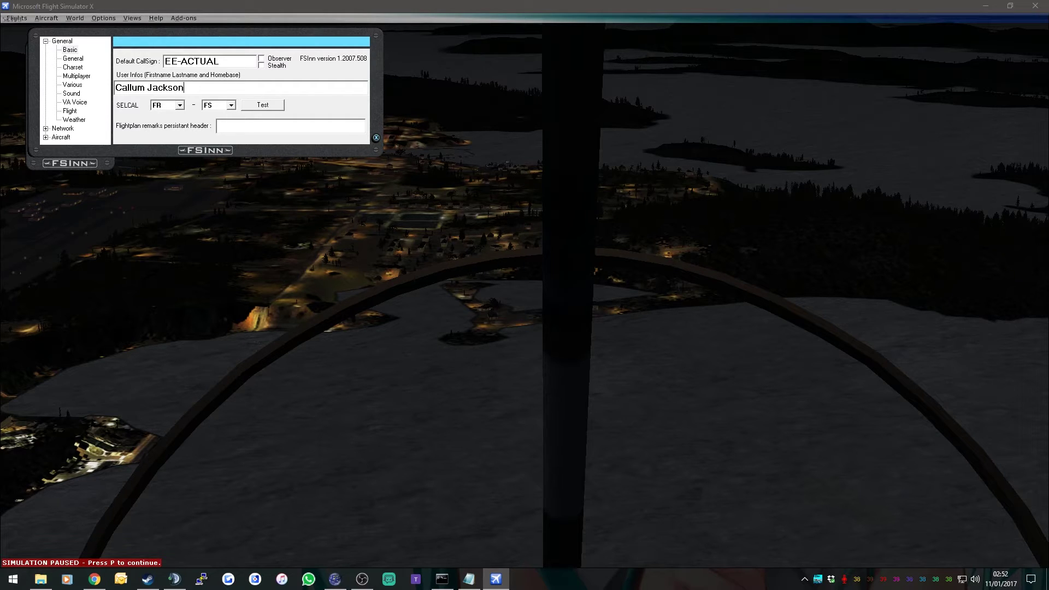
text(EGNX)
click(46, 129)
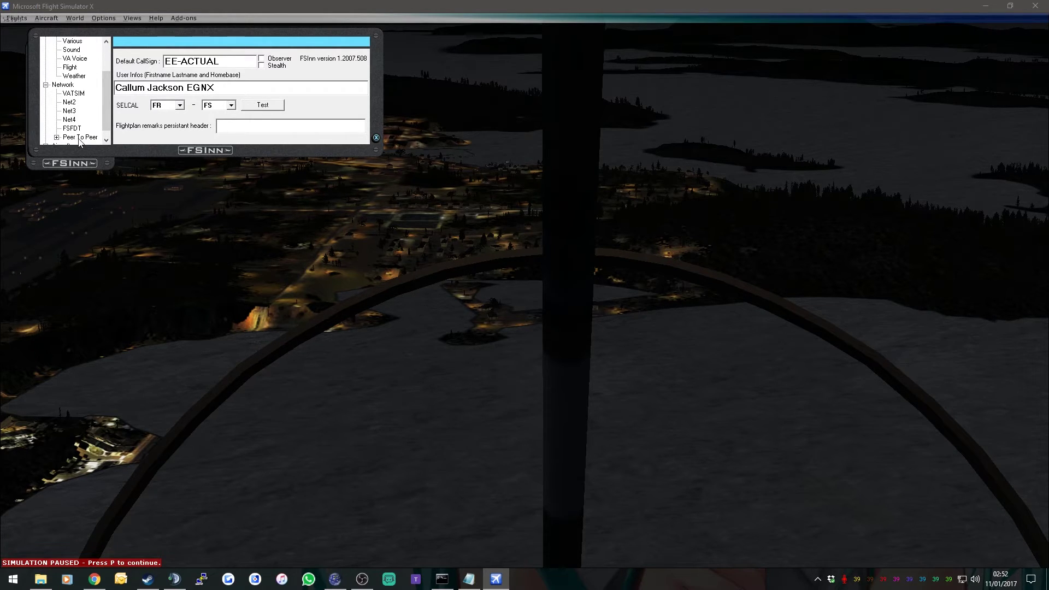
double_click(78, 138)
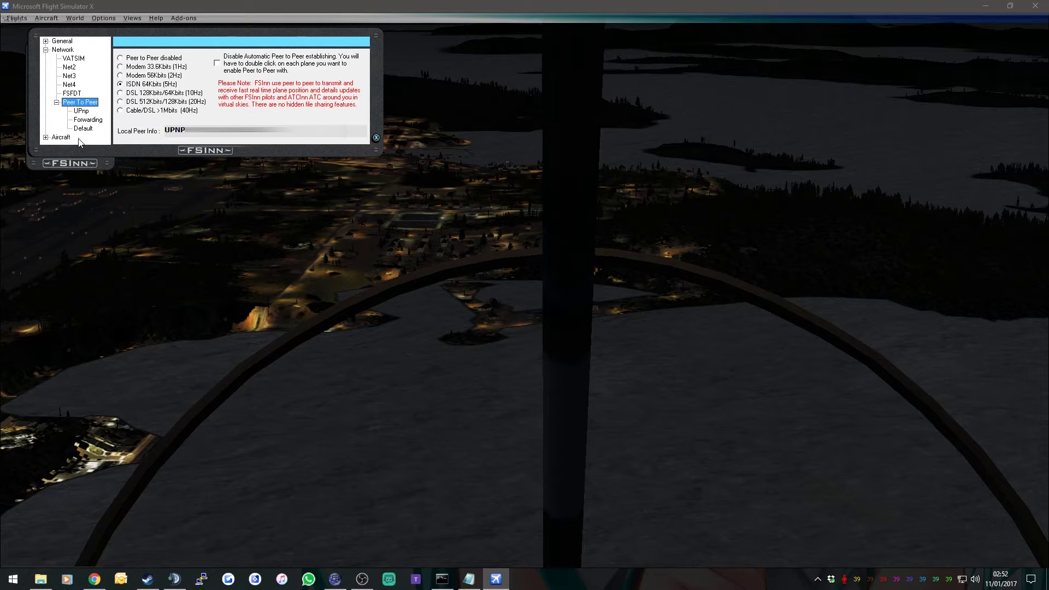
Tick 'Disable Automatic Peer to Peer establishing' in FSInn's Peer To Peer settings
click(217, 64)
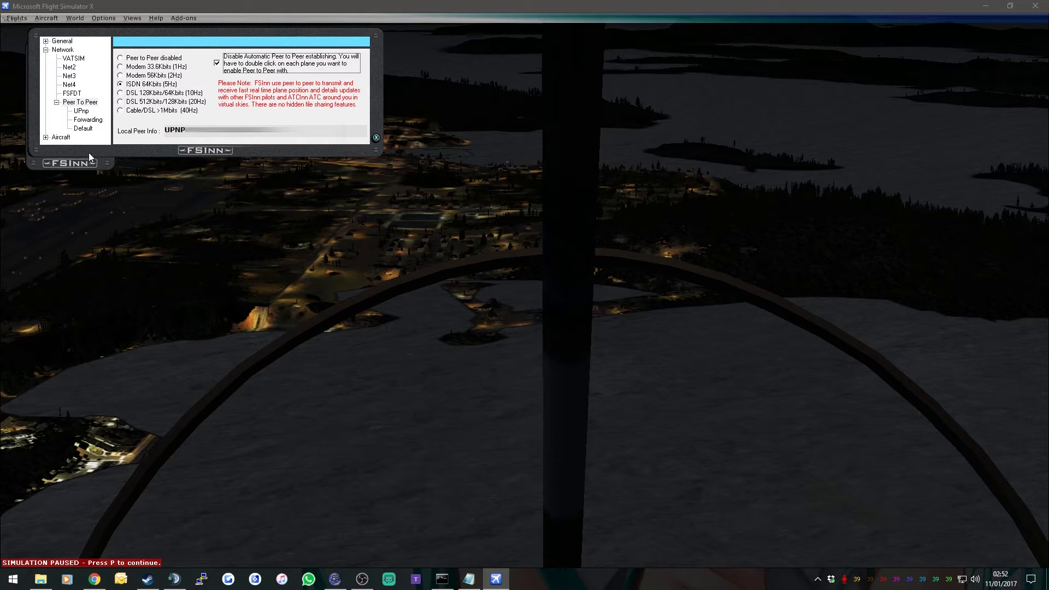
click(71, 67)
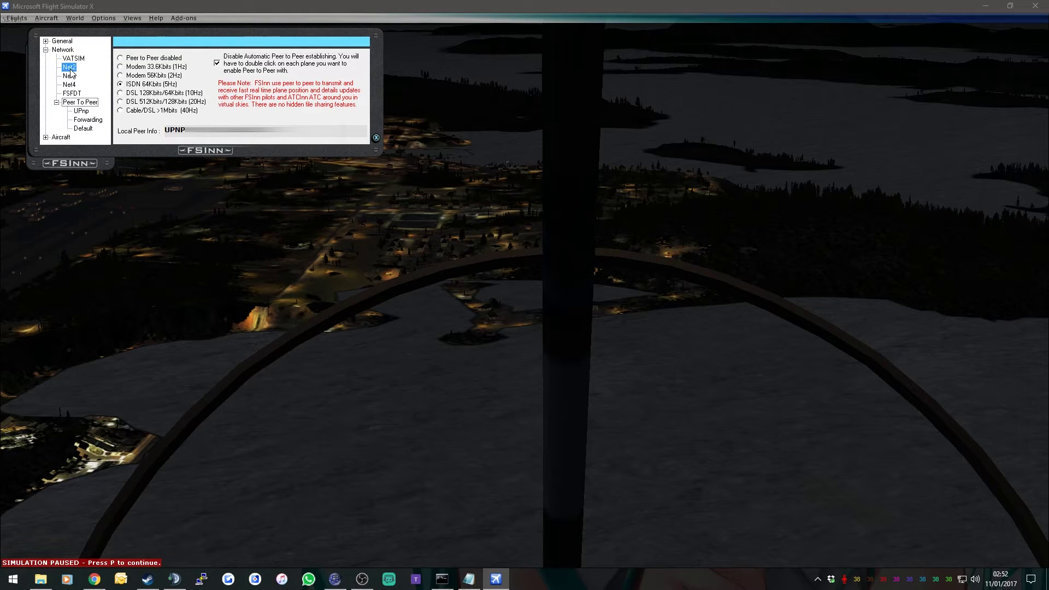
Label Net2 'EE' with login ID, password, callsign EE-ACTUAL and server enterprise.earthelite.co.uk
double_click(186, 71)
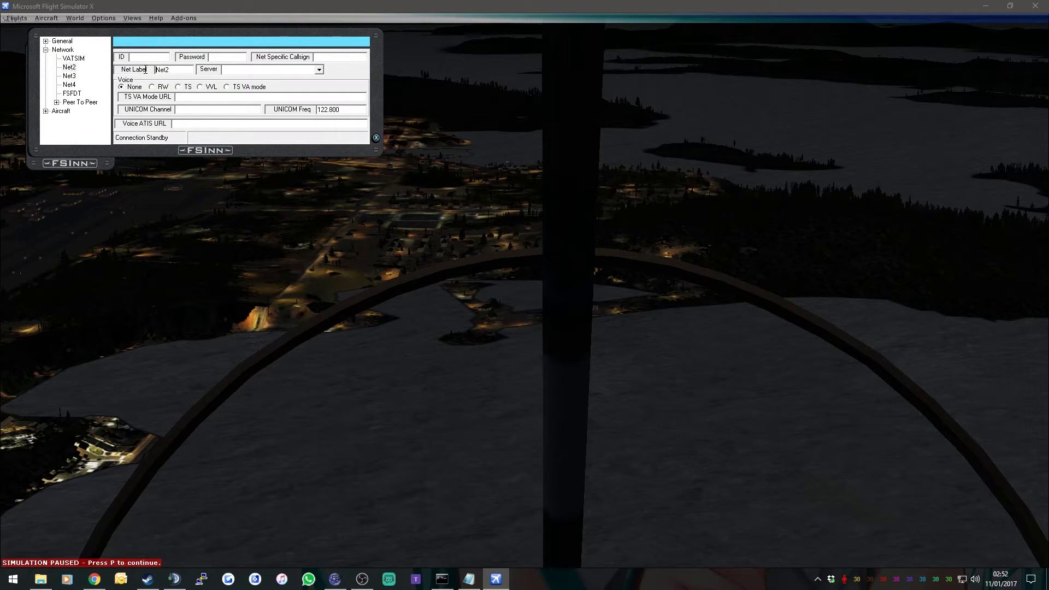
text(EE)
key(Tab)
double_click(155, 57)
click(341, 59)
text(EE-ACTUAL)
click(258, 69)
text(enter)
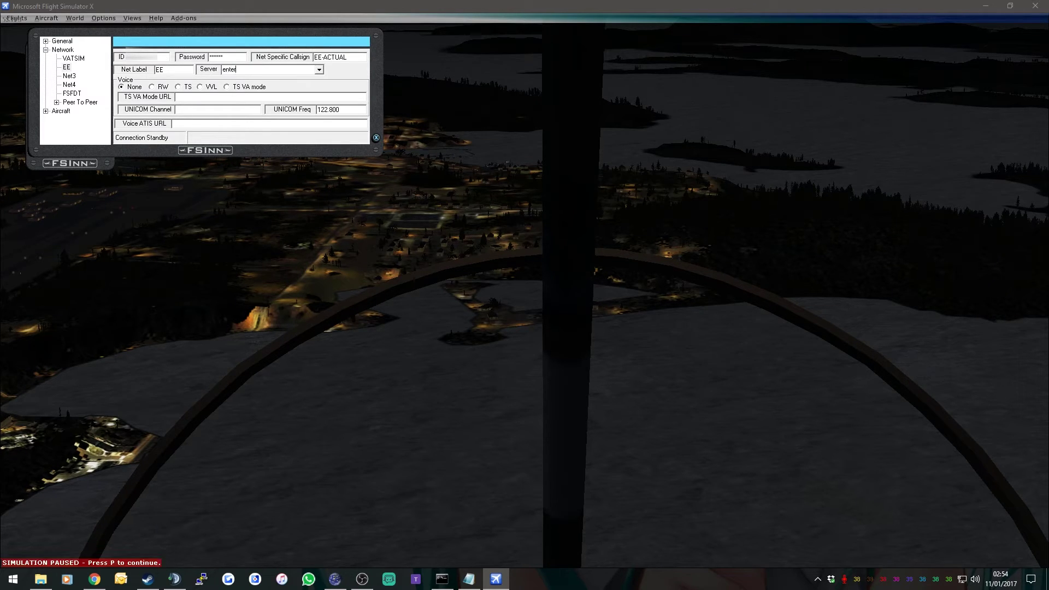
text(prise.earthelite.co.uk)
click(375, 137)
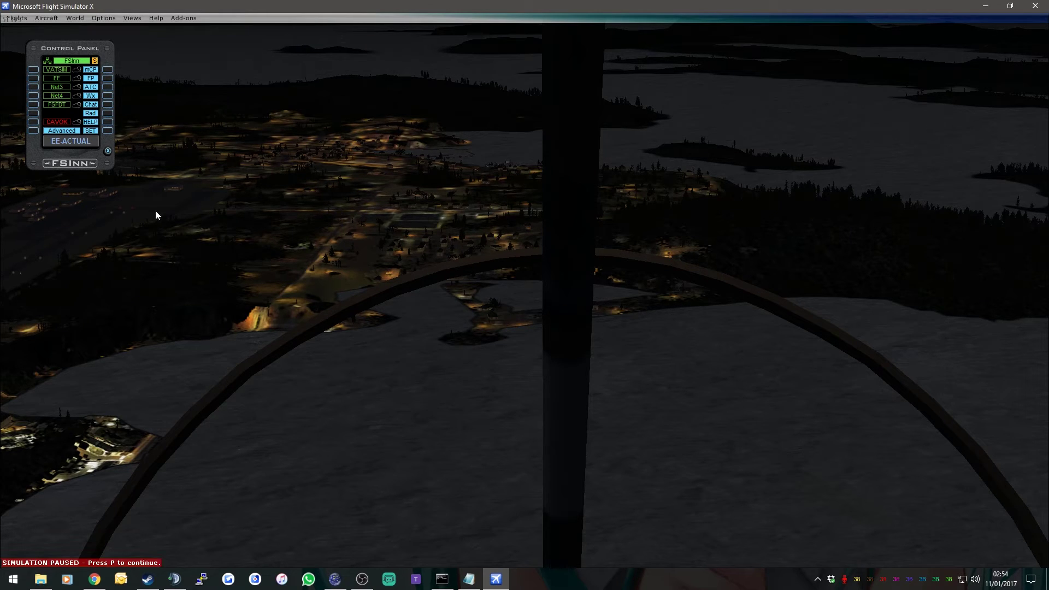
Connect to the EE network from its row in the FSInn Control Panel
click(35, 79)
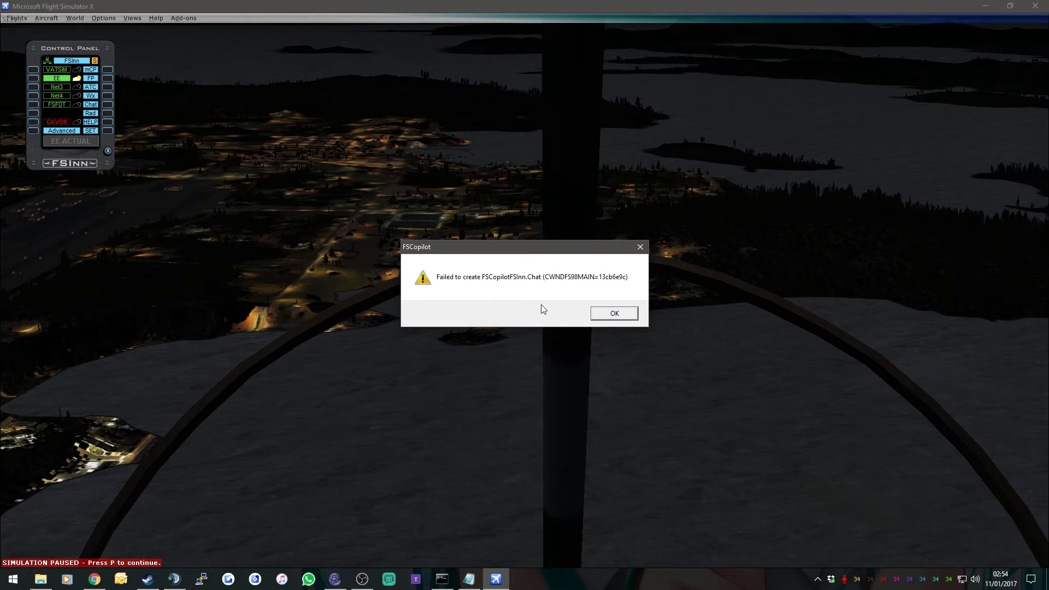
Dismiss the FSCopilot chat error and run FSInn UI as administrator via a Start search for 'fsinn'
click(614, 313)
click(10, 580)
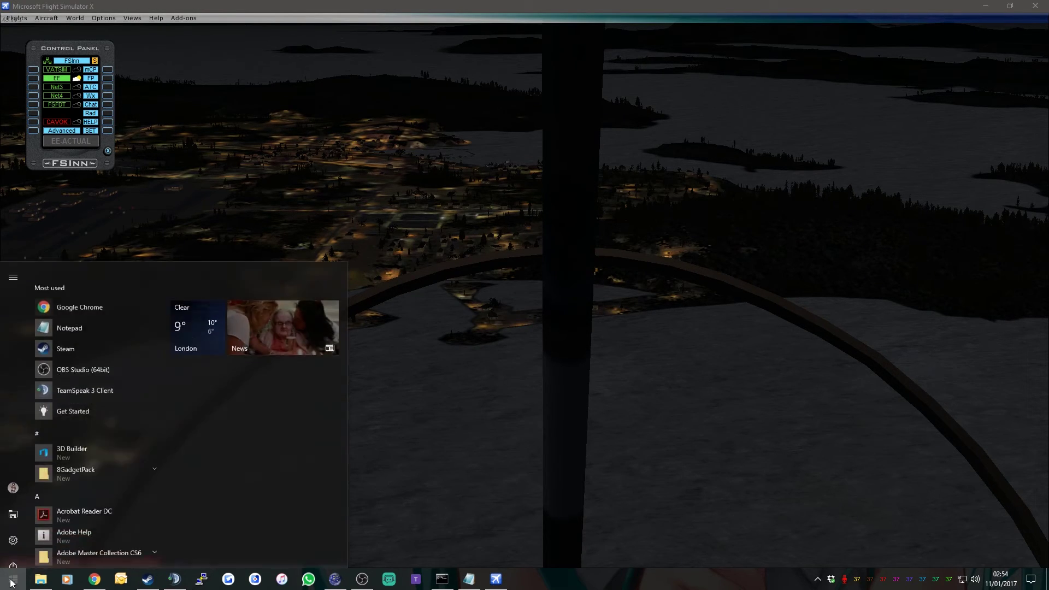
text(fsinn)
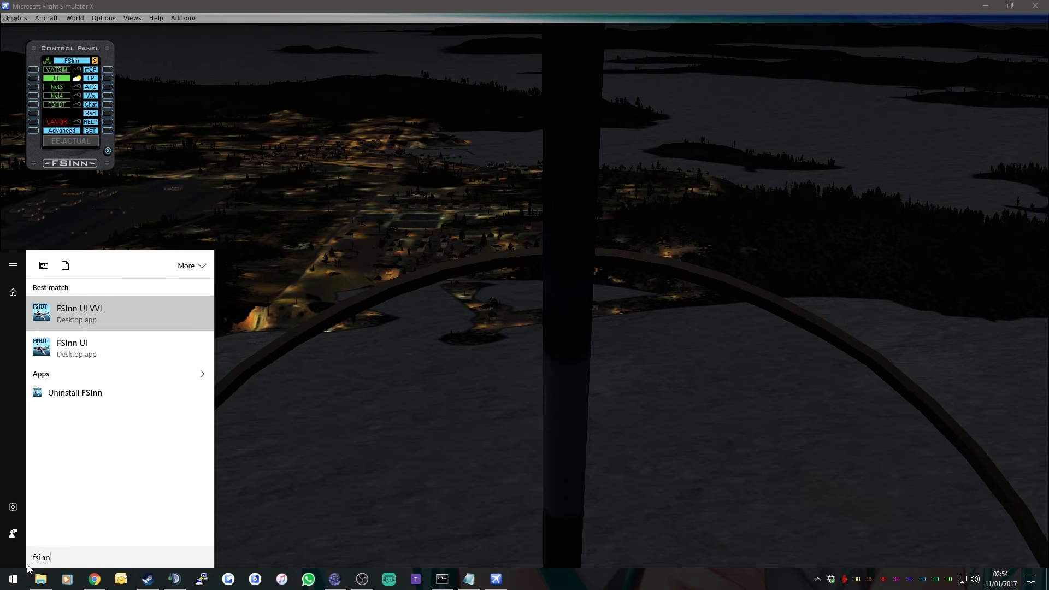
right_click(102, 346)
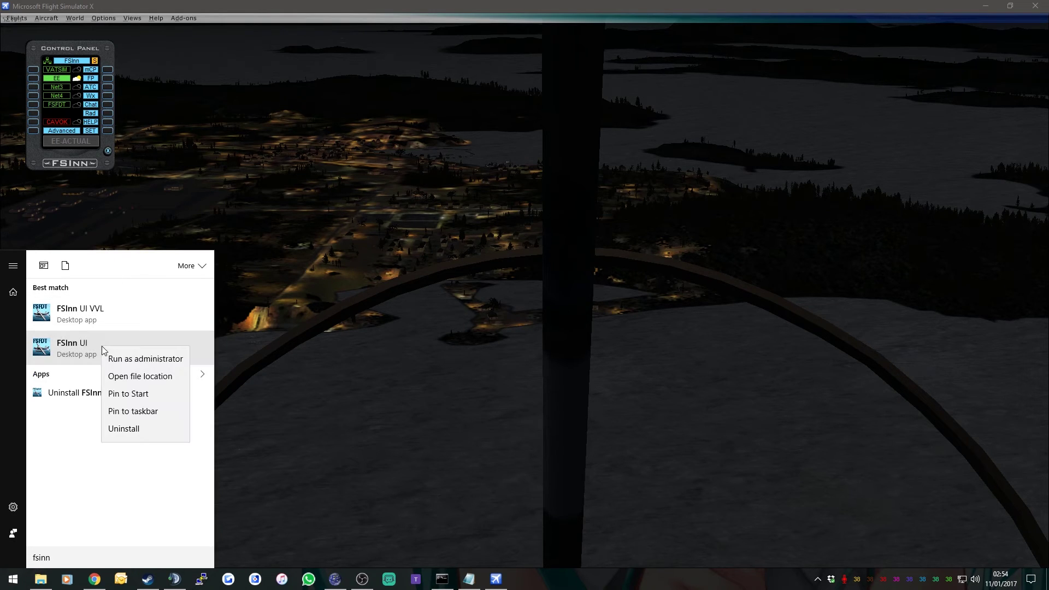
click(156, 360)
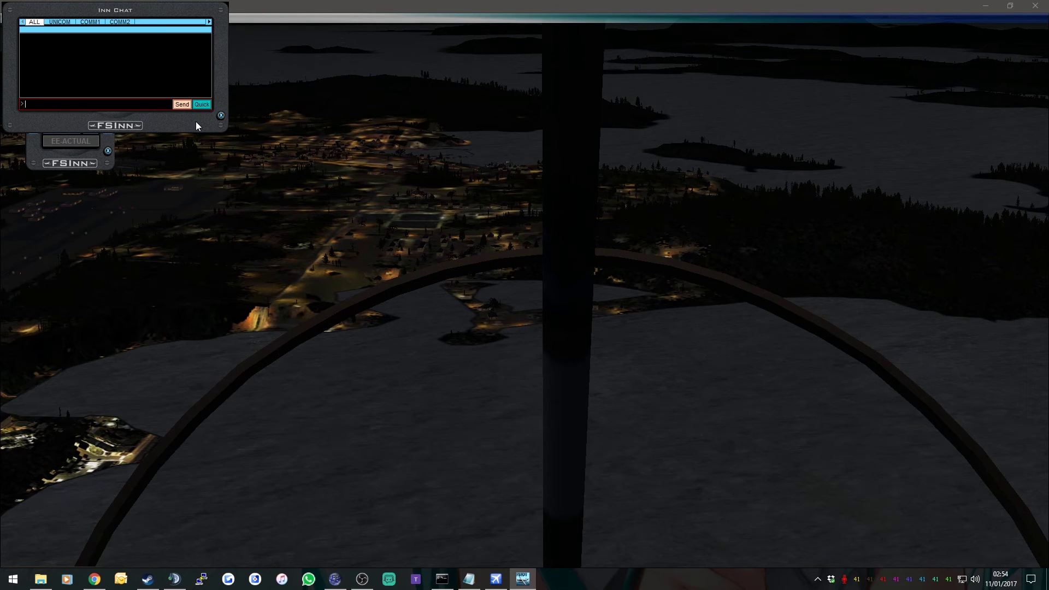
Close Inn Chat and confirm closing the duplicate FSInn panel
click(221, 115)
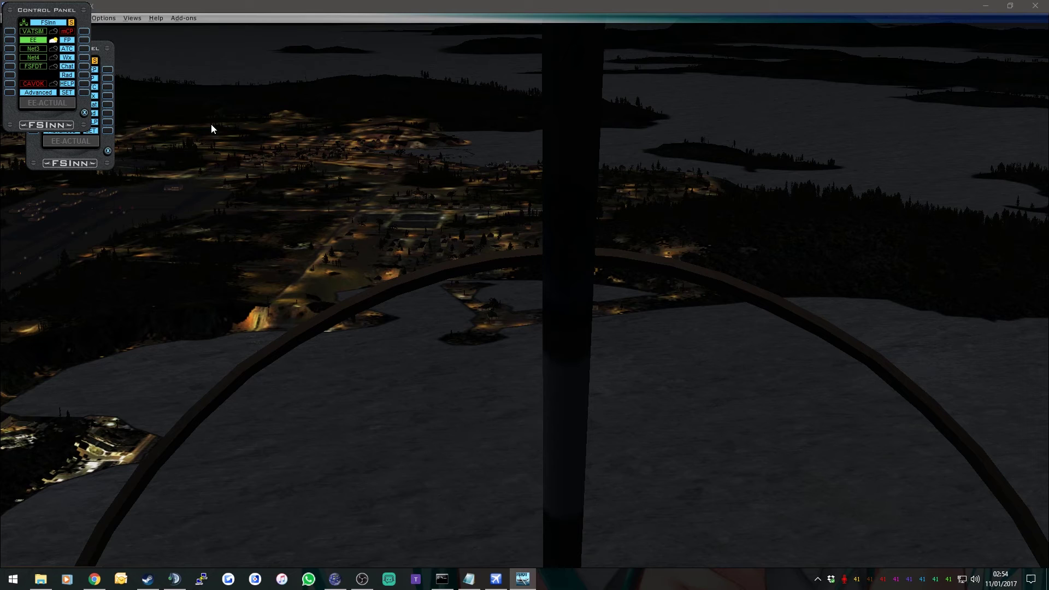
click(84, 112)
click(510, 322)
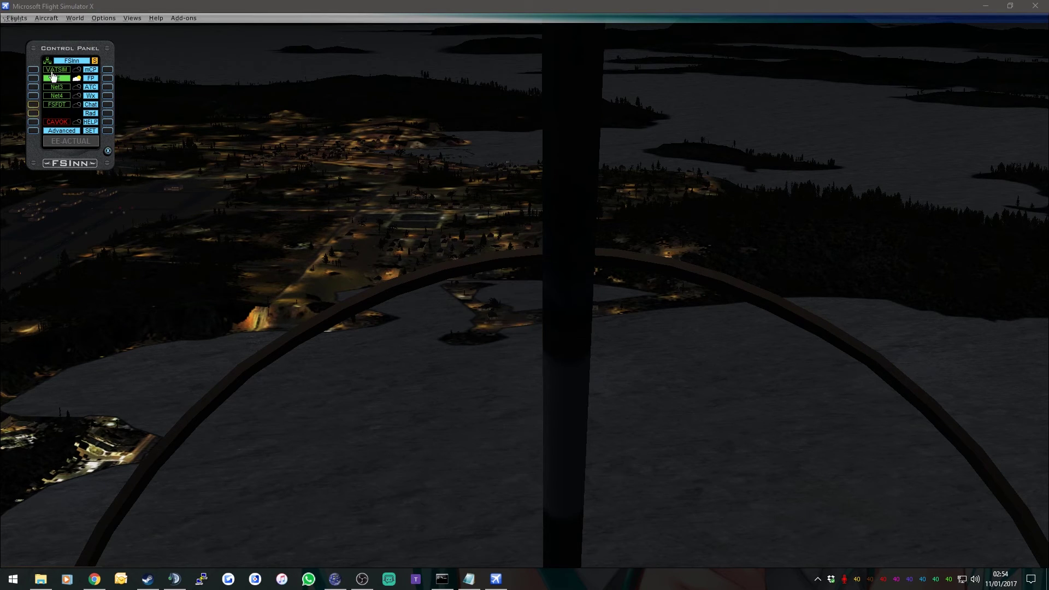
Reopen Inn Chat, move it aside, pause, read the server welcome message, and close it
click(109, 106)
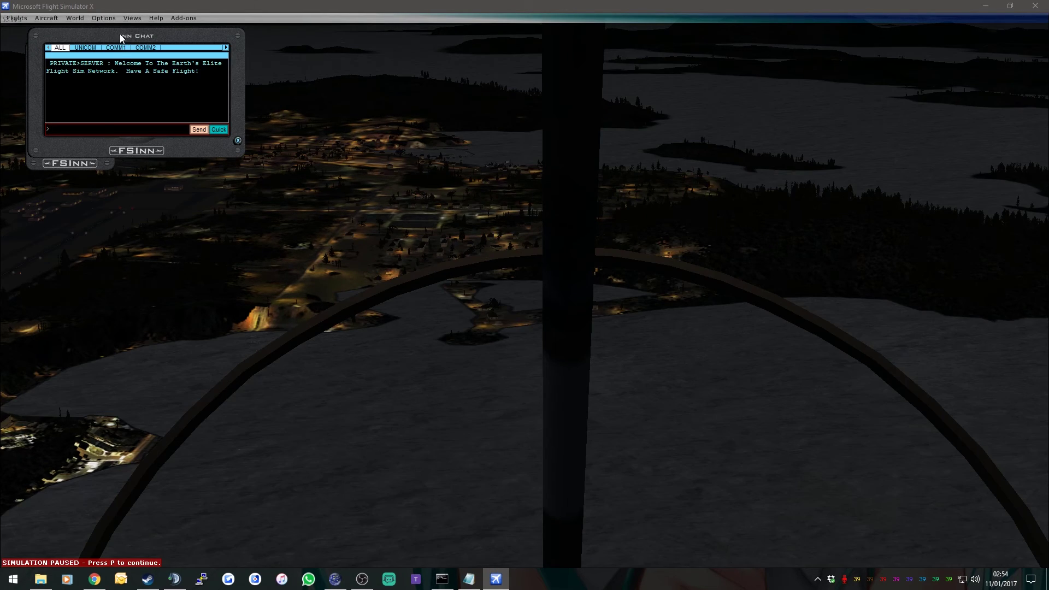
drag(119, 34, 273, 49)
key(p)
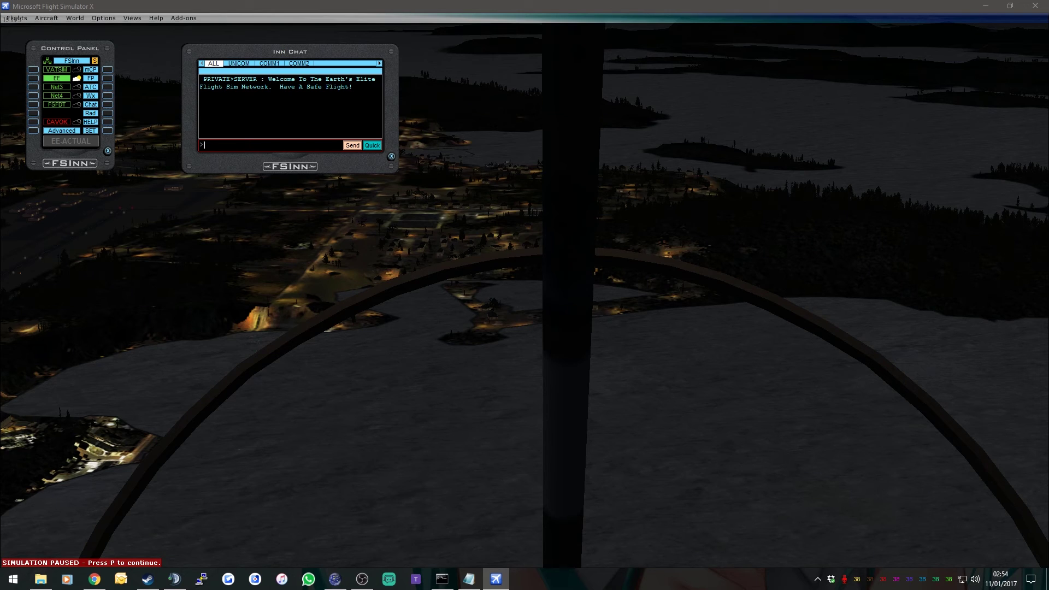
click(277, 116)
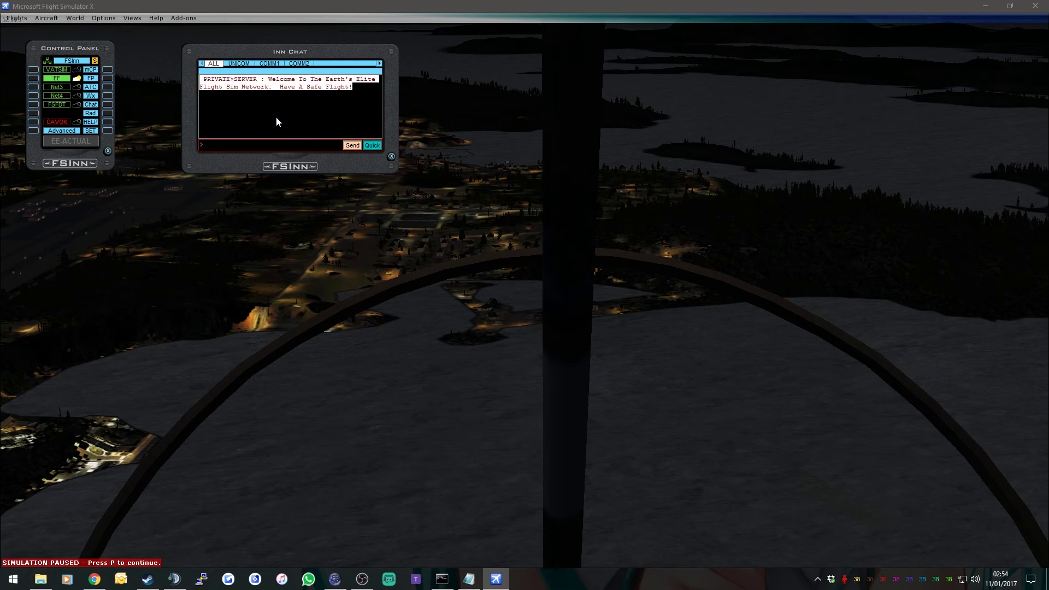
click(391, 155)
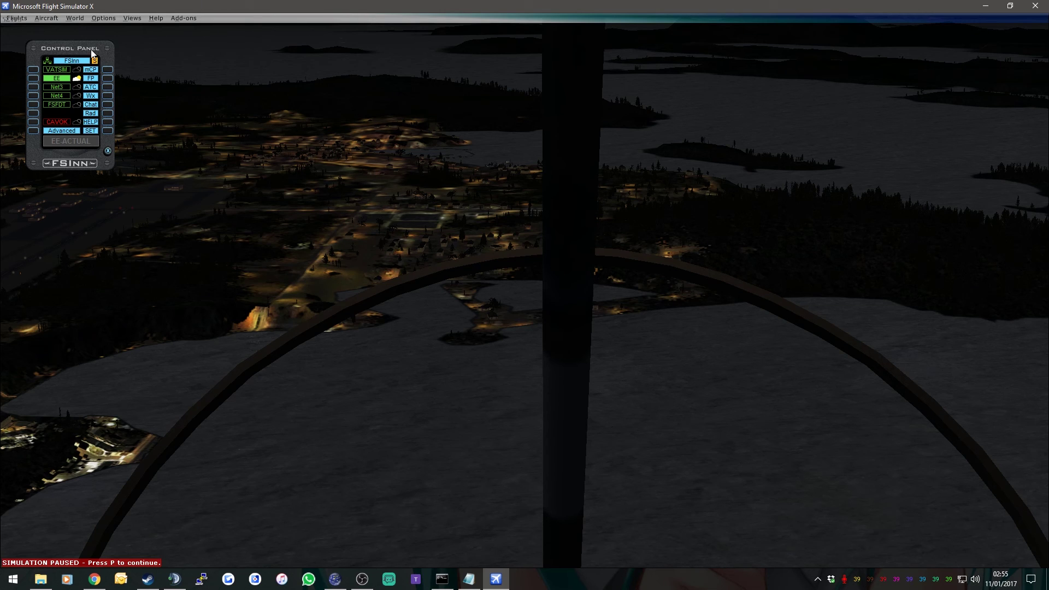
Shift the FSInn control panel down and right, then disconnect from the EE network
mouse_move(65, 54)
mouse_down()
mouse_move(128, 79)
mouse_move(73, 89)
mouse_move(75, 69)
mouse_up()
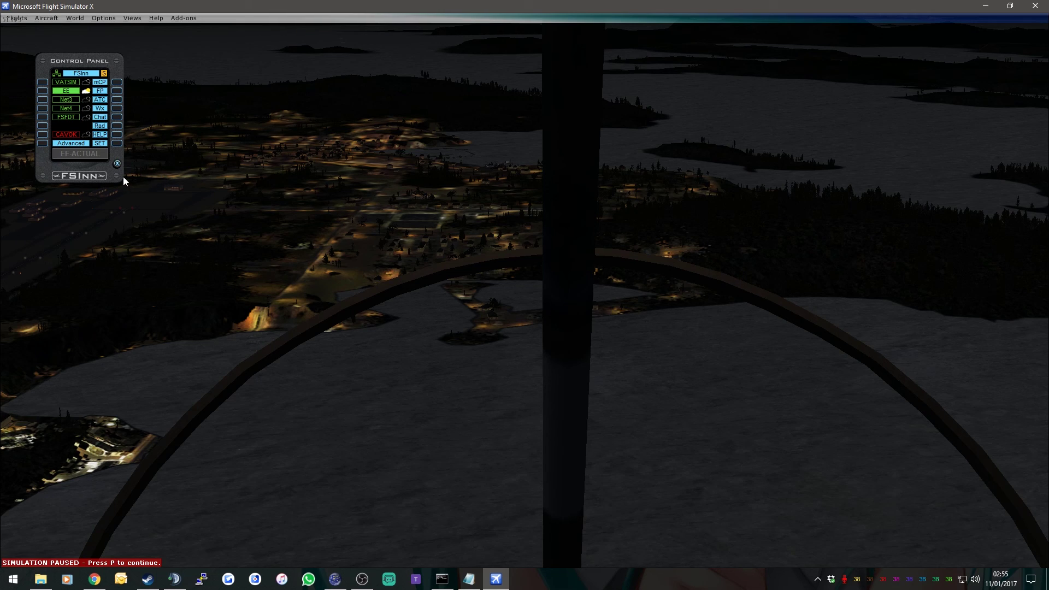
click(40, 91)
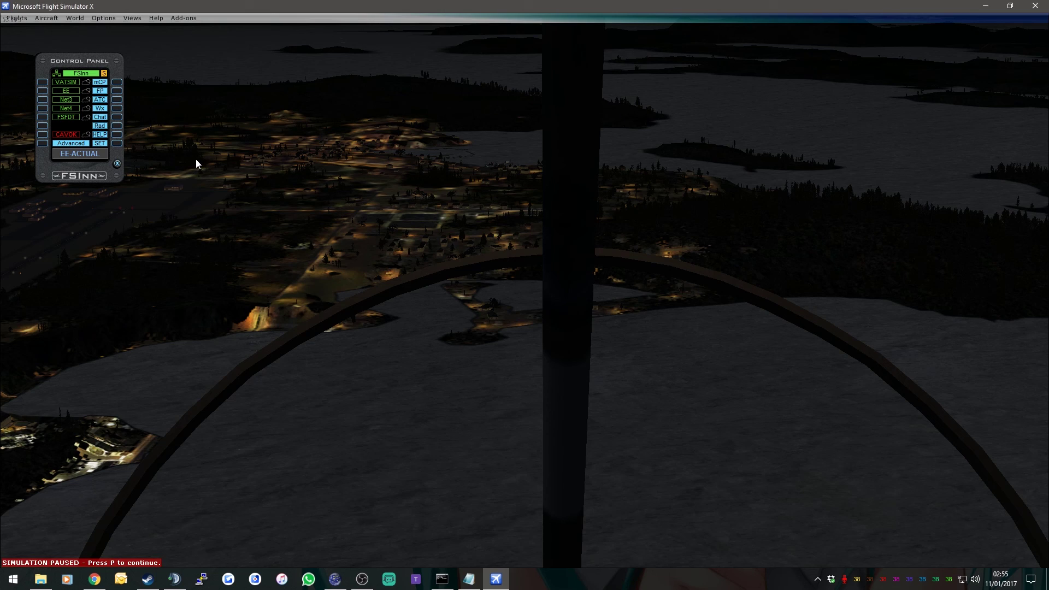